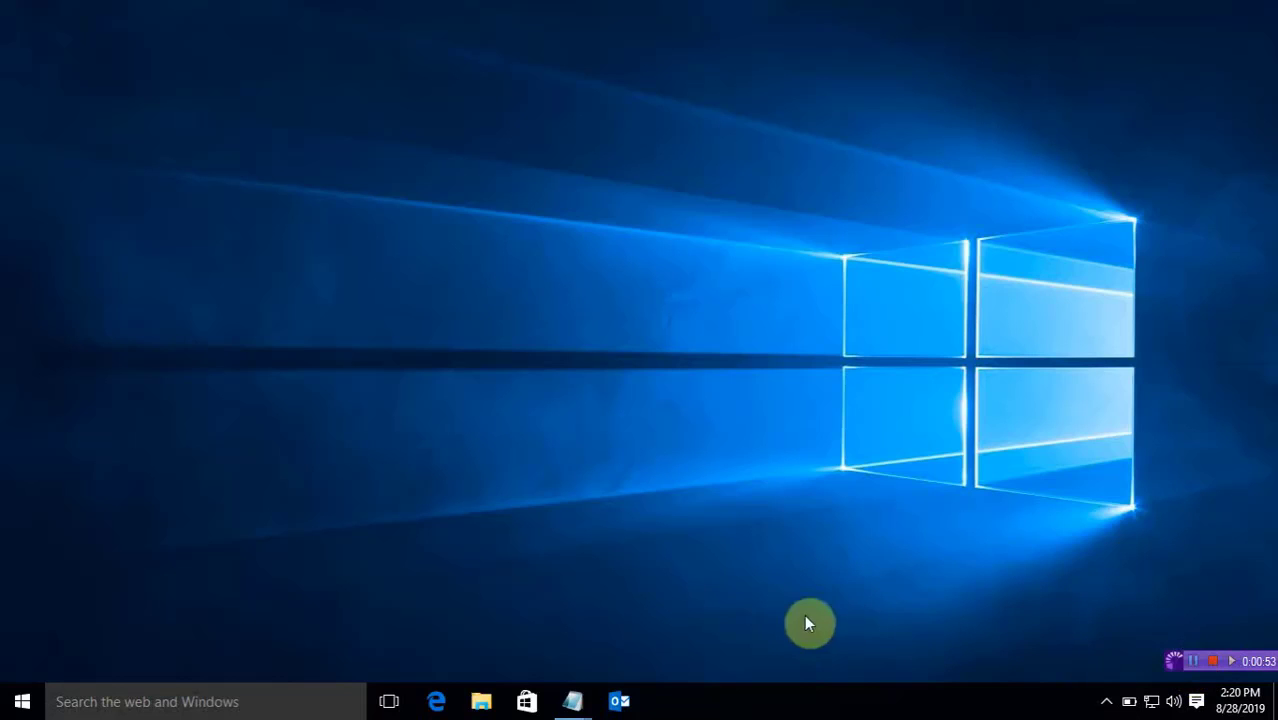
Step: Open google.com in the Edge browser
mouse_move(586, 708)
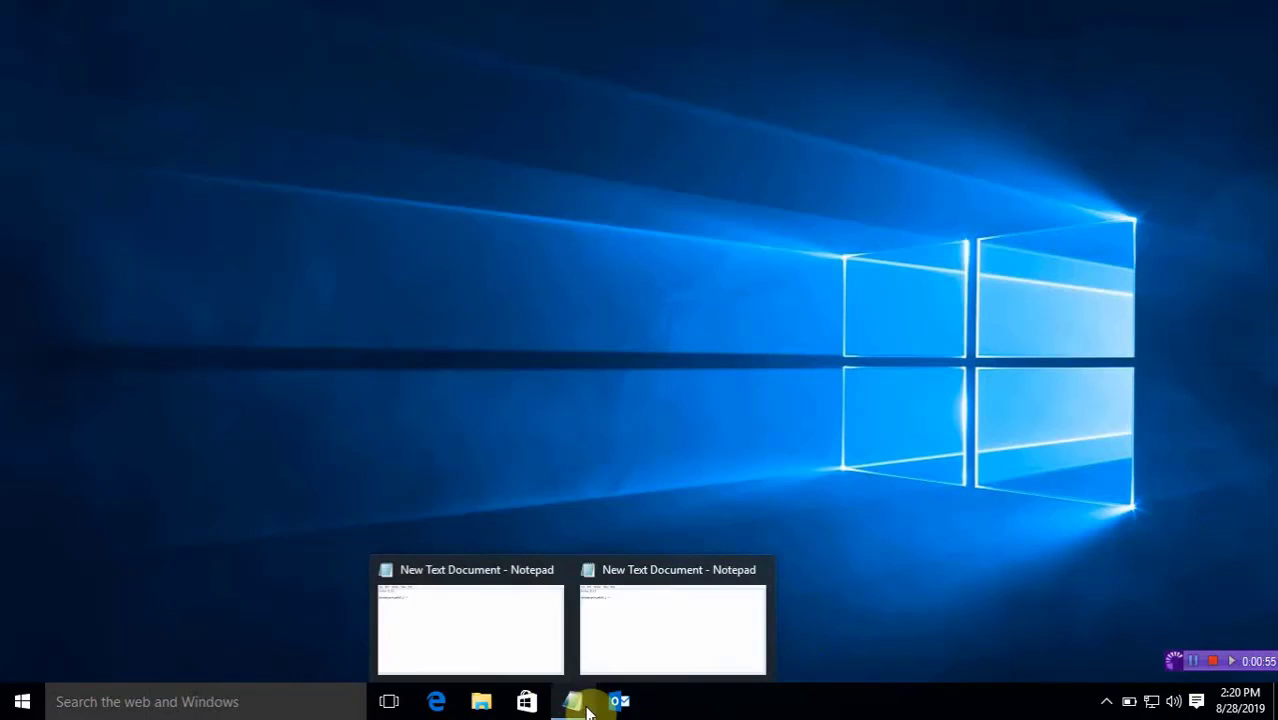
mouse_move(684, 628)
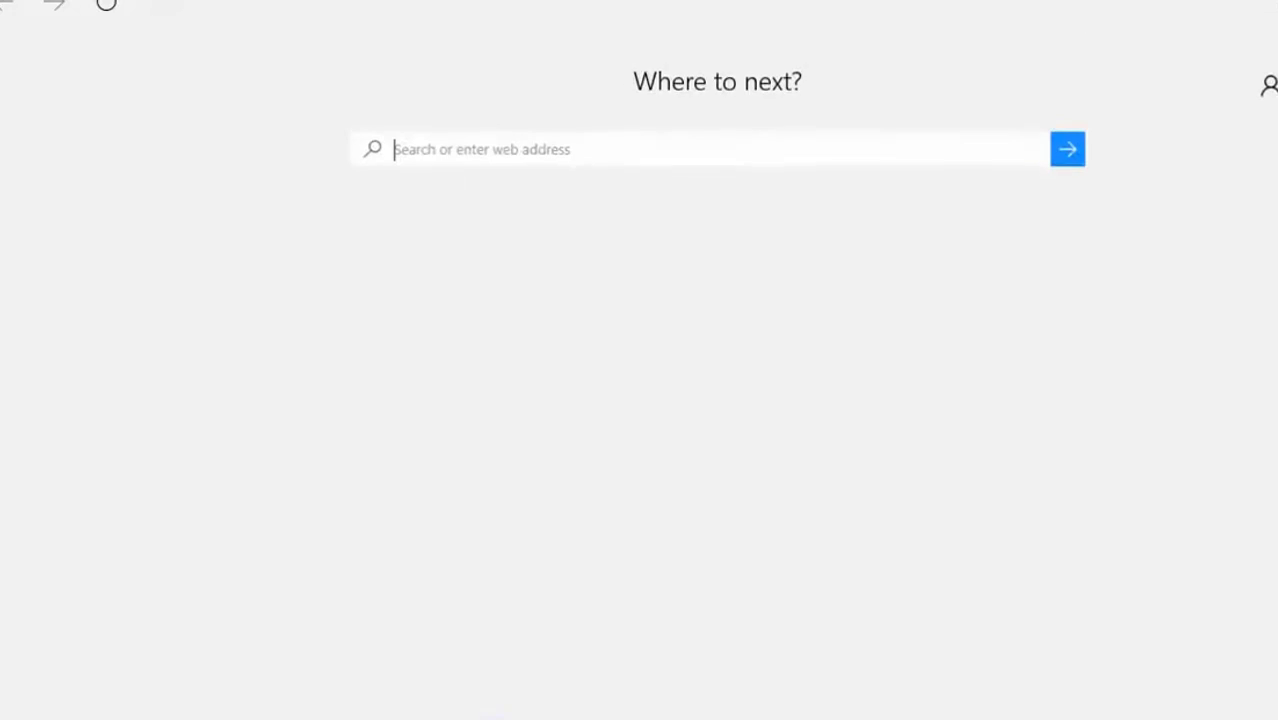
text(google.com/)
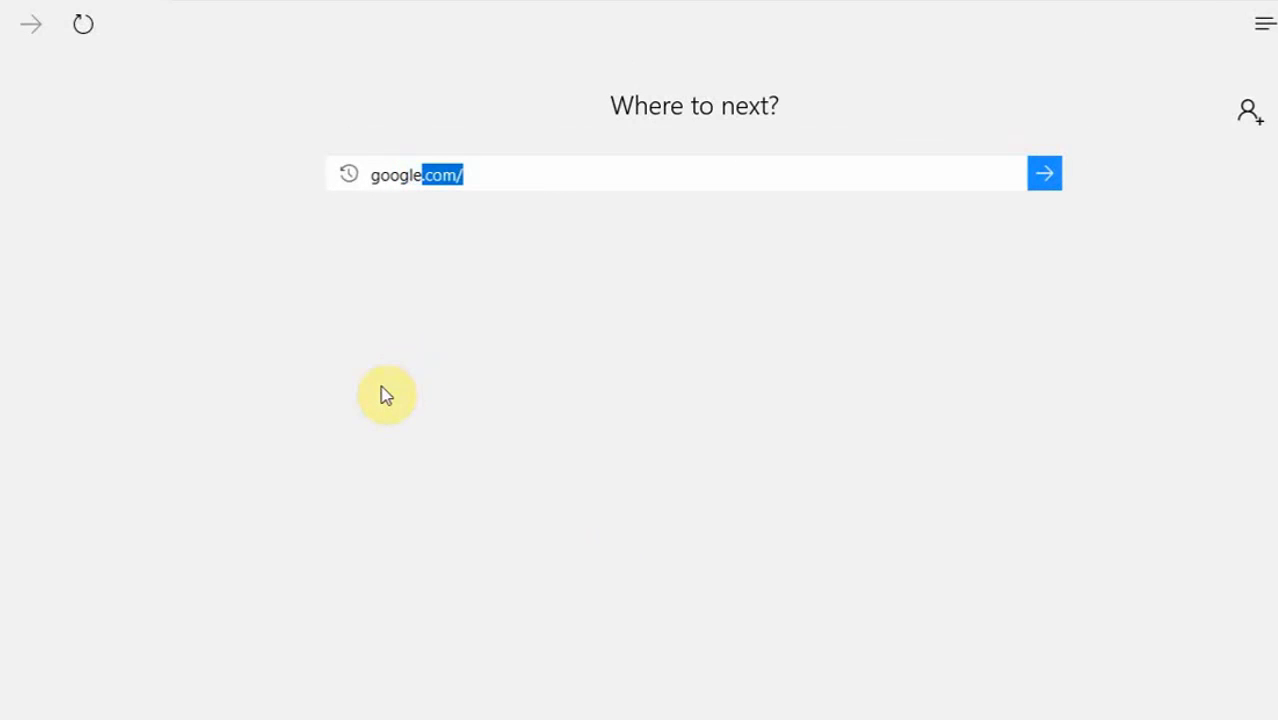
key(Return)
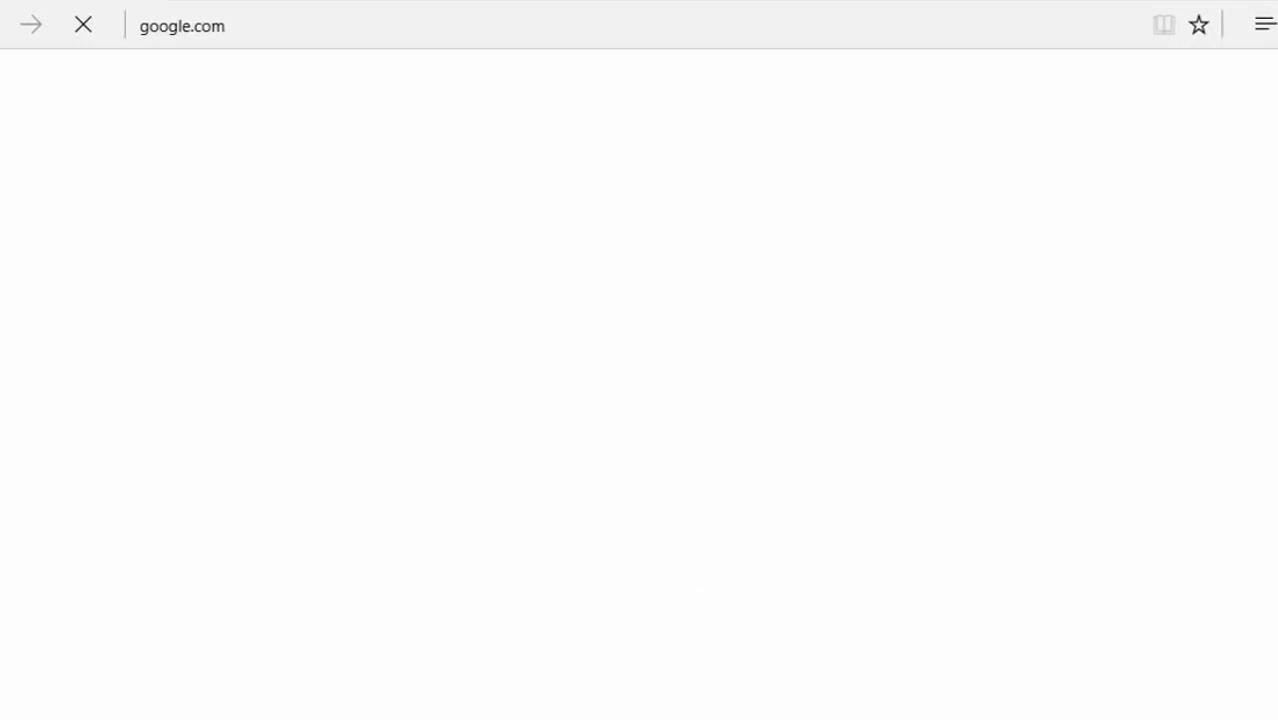
Step: Check the required tool's name in the Notepad note and search Google for rufus
mouse_move(590, 716)
click(688, 695)
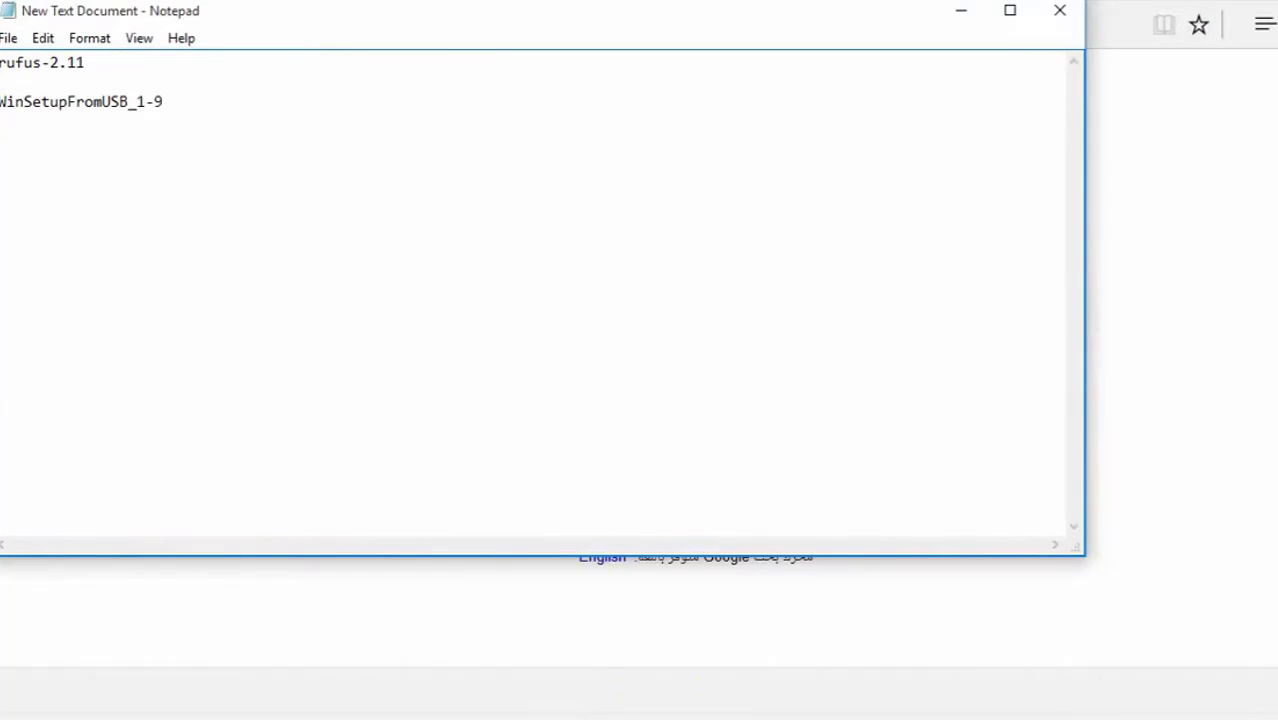
click(456, 680)
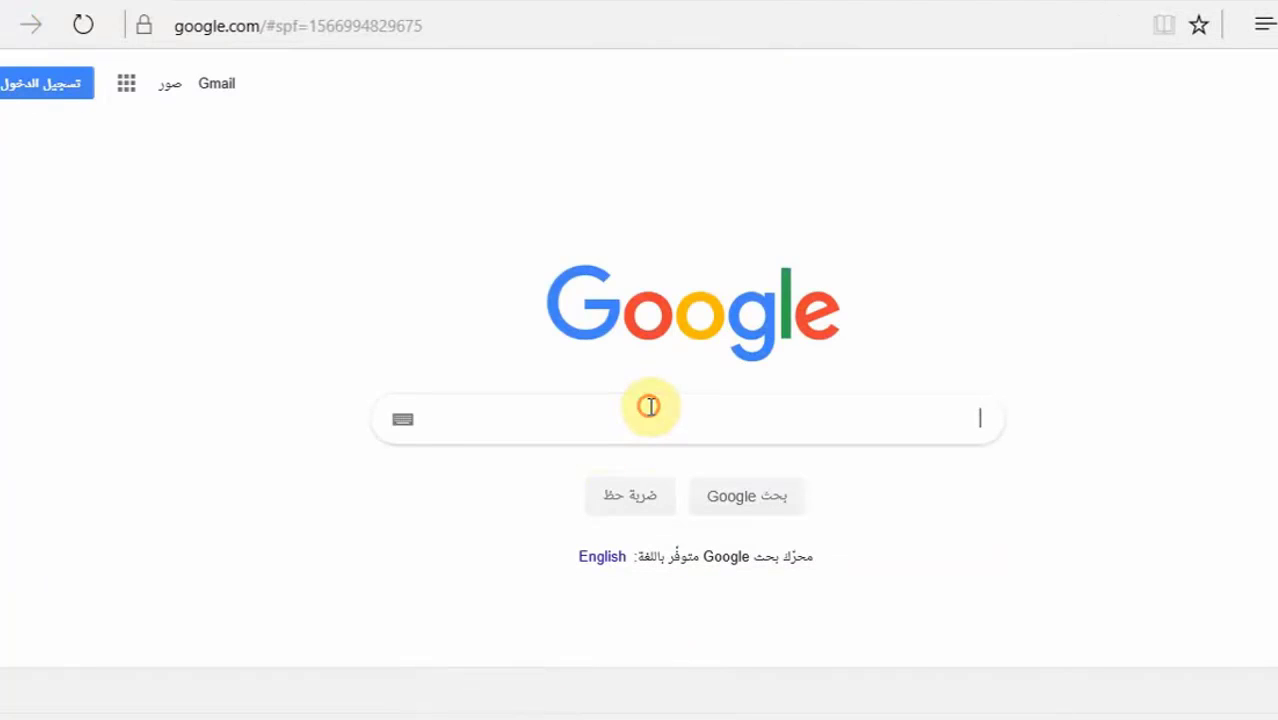
text(rufu)
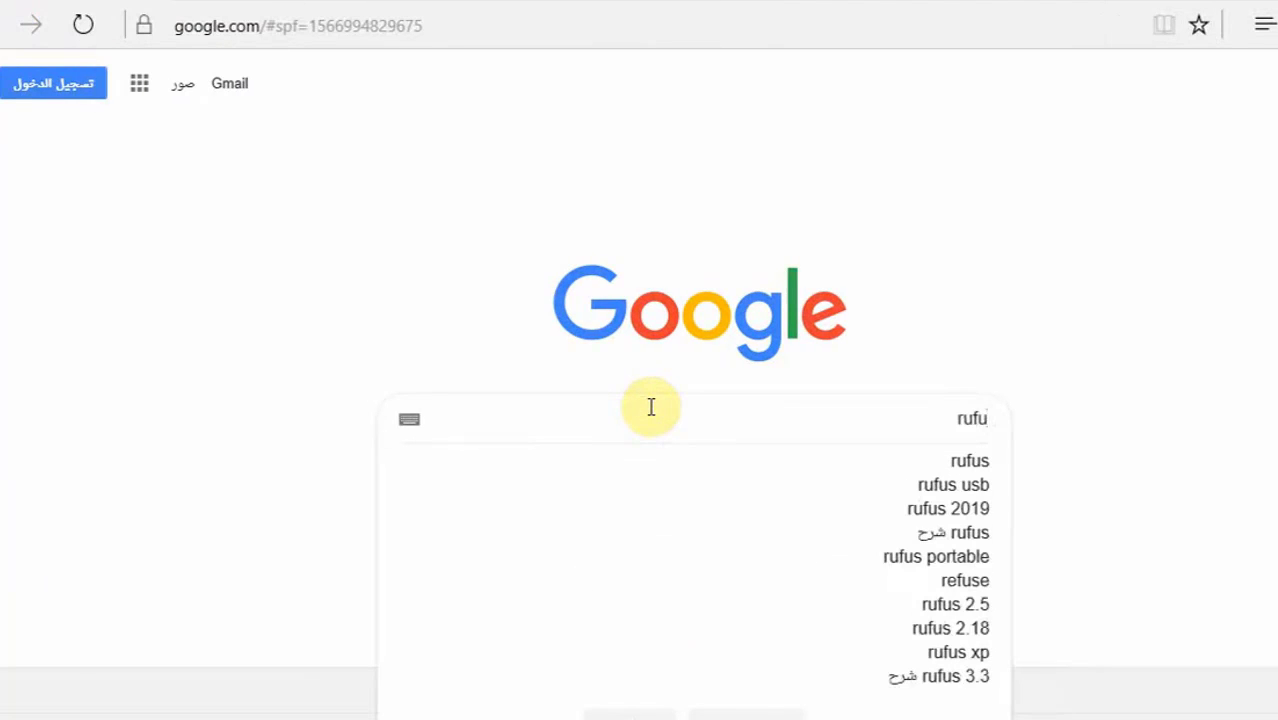
text(s)
key(Return)
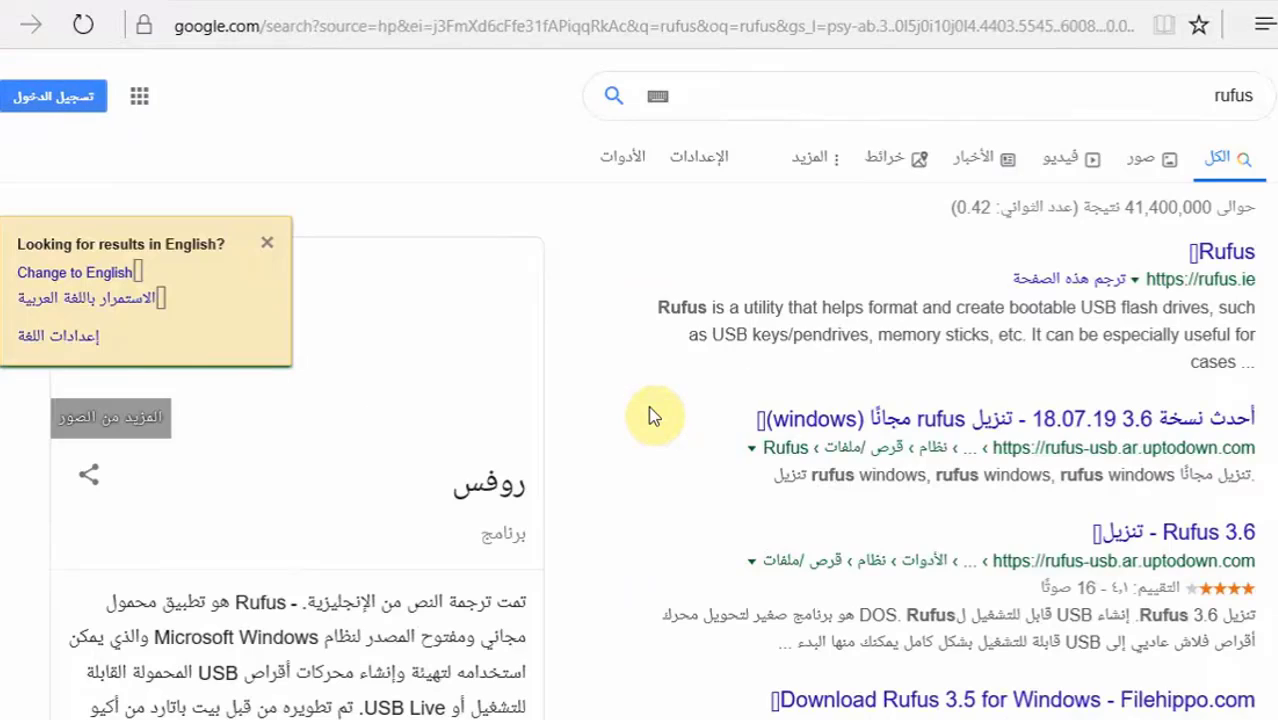
Step: Open the official rufus.ie site from the search results and download Rufus 3.6
click(1238, 254)
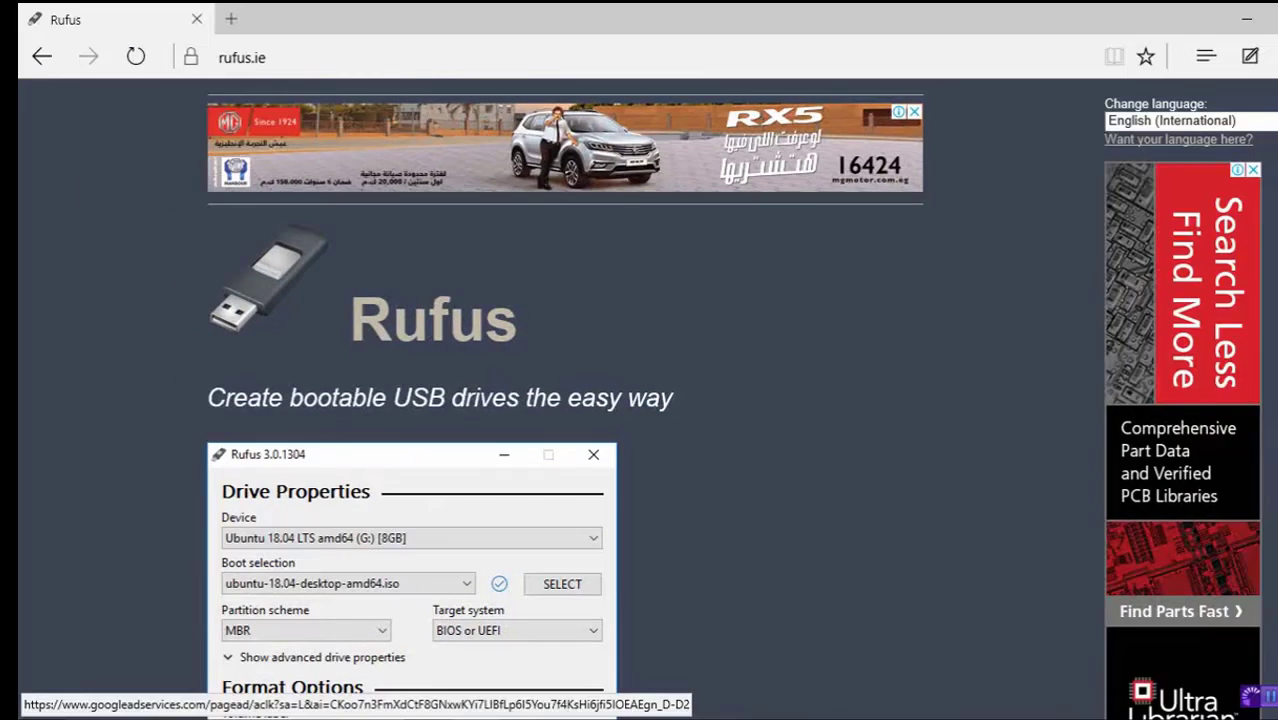
scroll(1200, 400, down, 3)
scroll(1180, 300, down, 1)
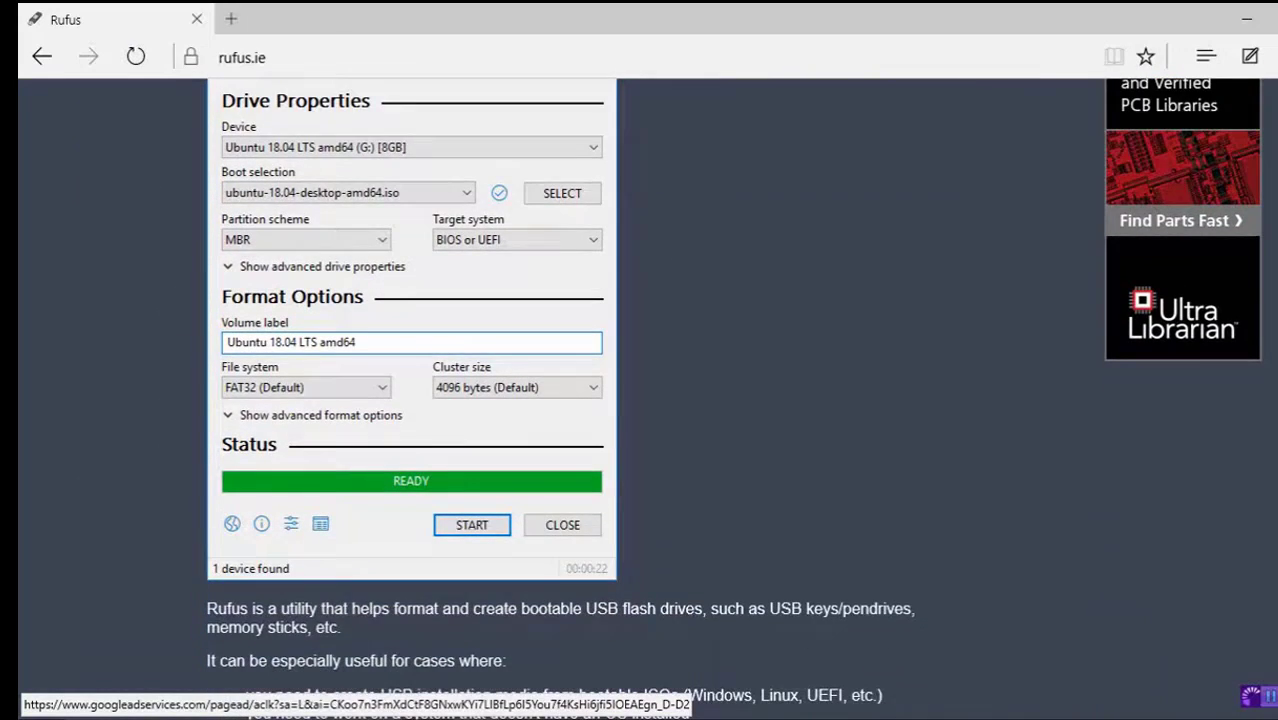
scroll(1180, 300, down, 3)
scroll(540, 200, down, 1)
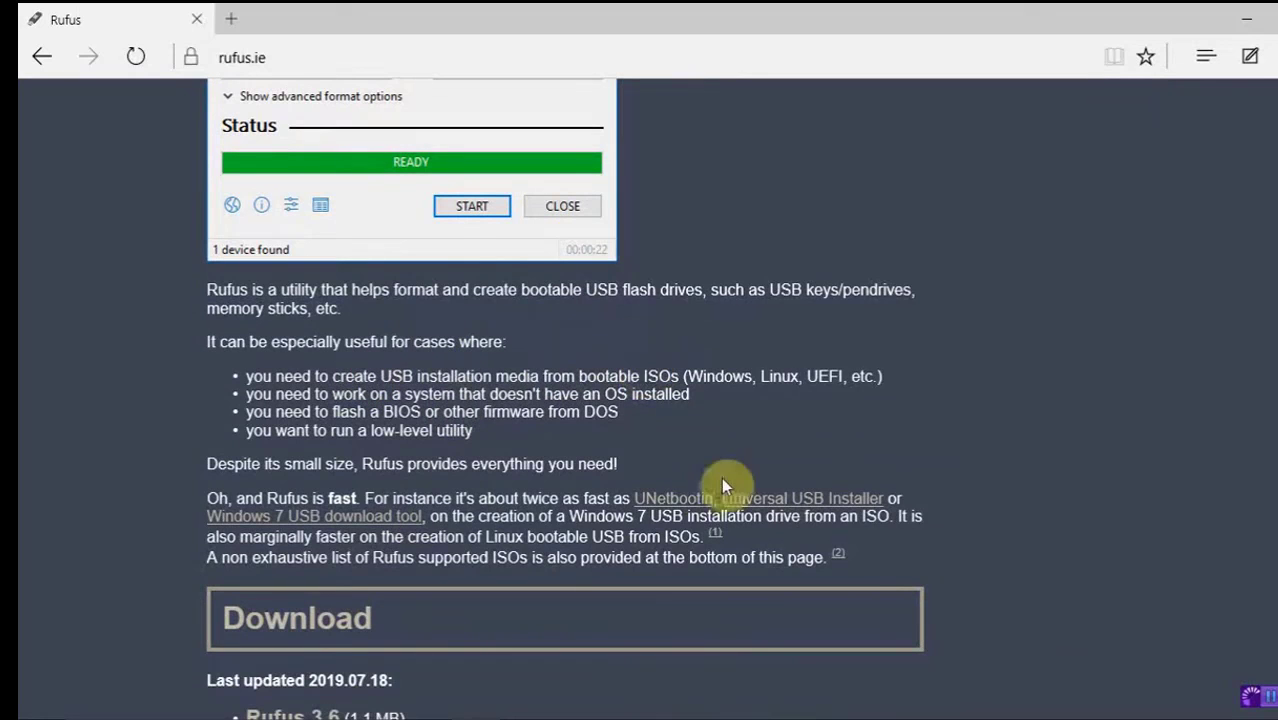
scroll(640, 400, down, 3)
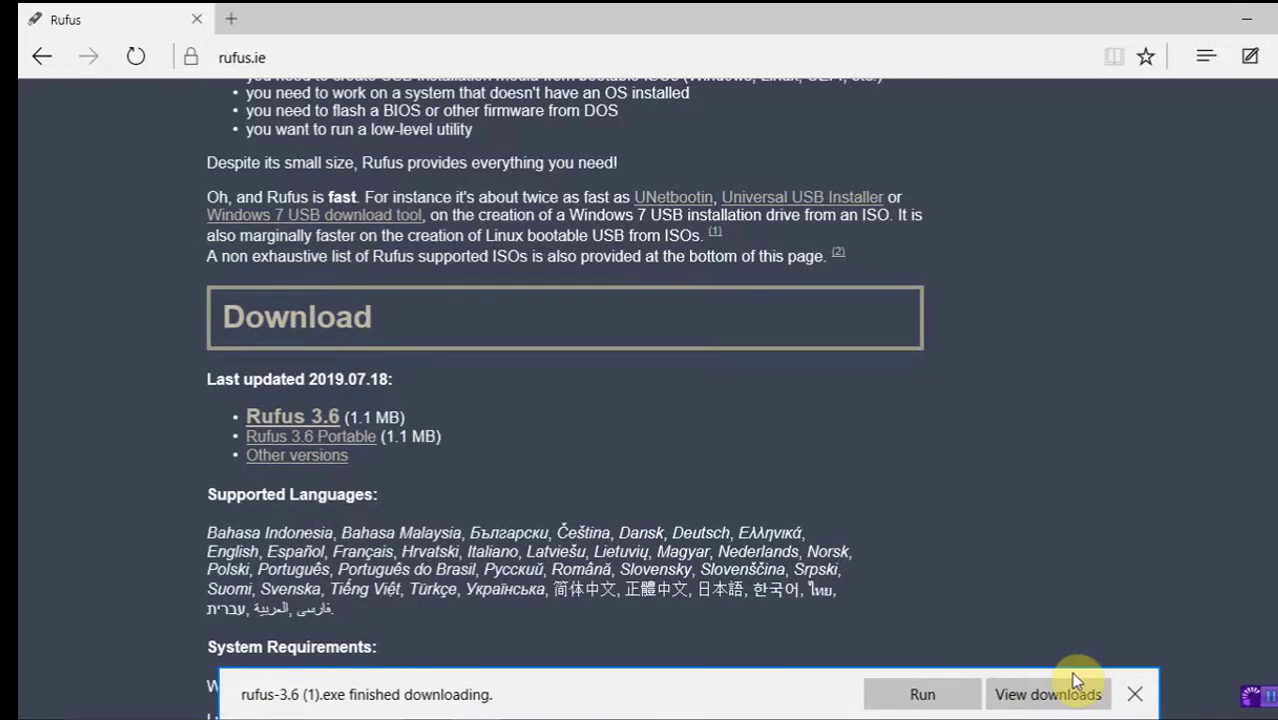
Step: Run the downloaded Rufus 3.6 file and minimize the browser and Notepad windows behind it
click(922, 694)
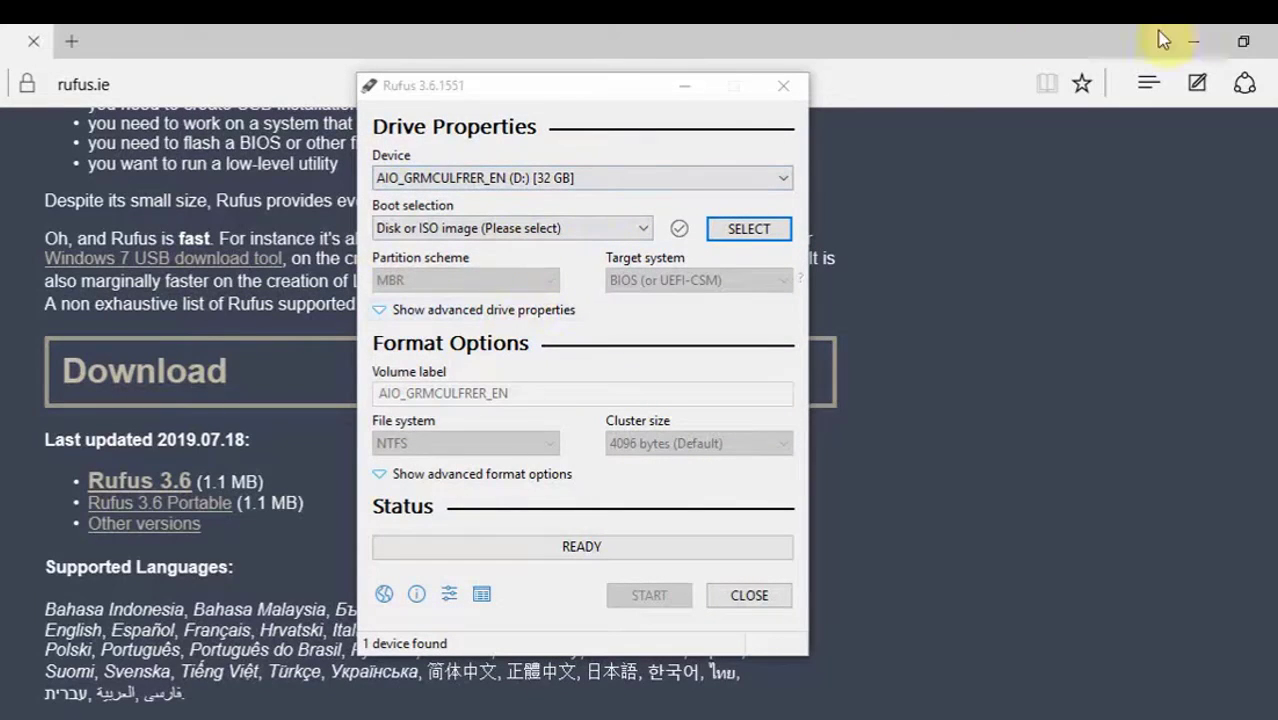
click(1191, 41)
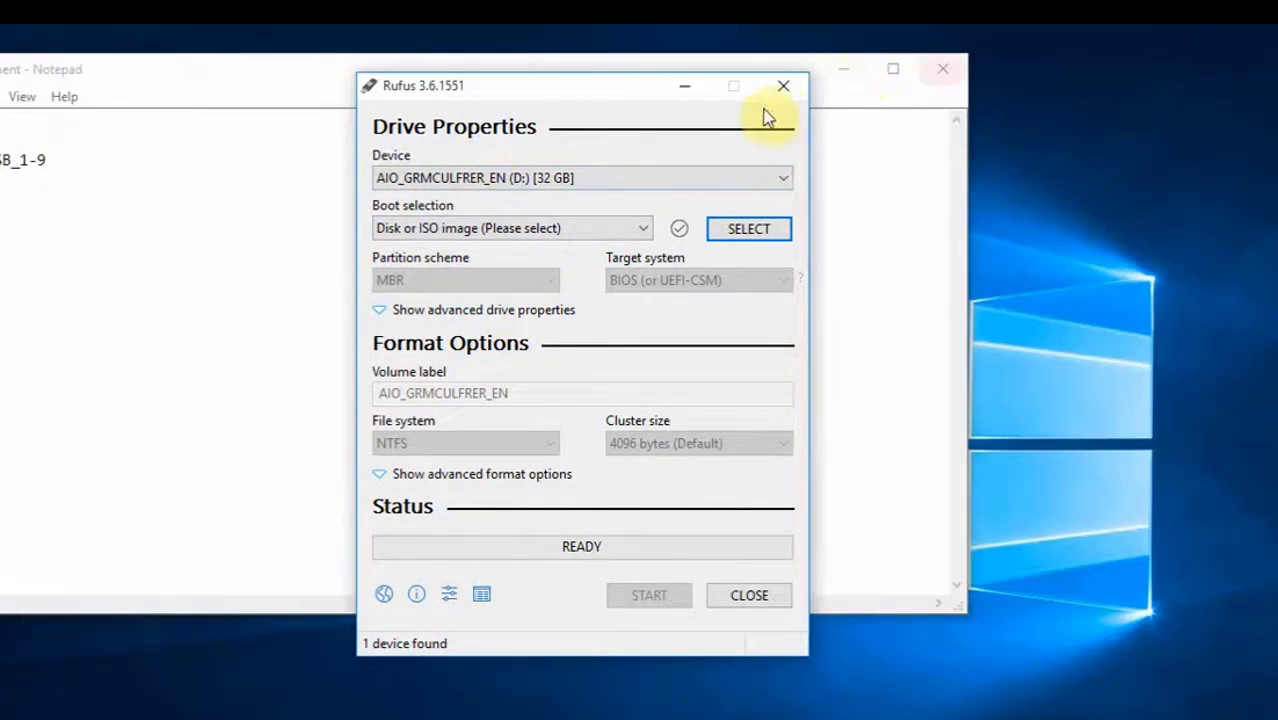
click(856, 71)
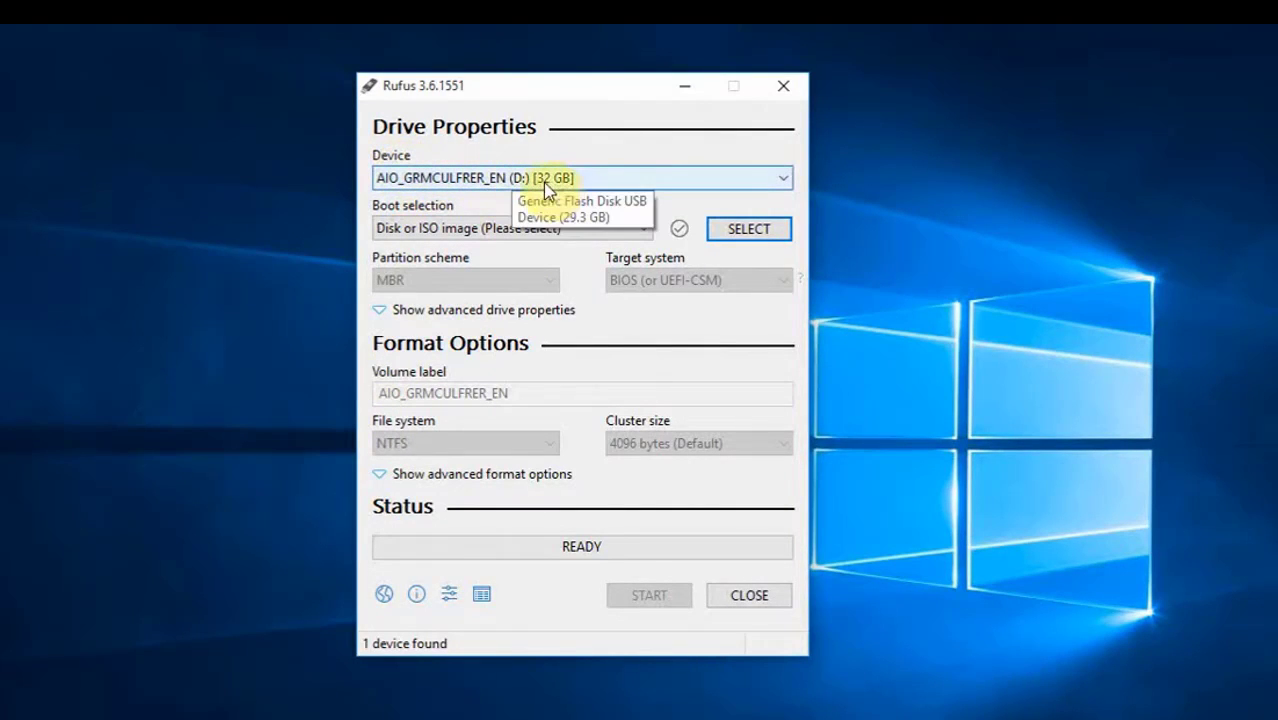
Step: Select the Windows 7 Sp1 Ultimate NoteBook December 2011 ISO from New Volume (F:) as the boot image
click(736, 243)
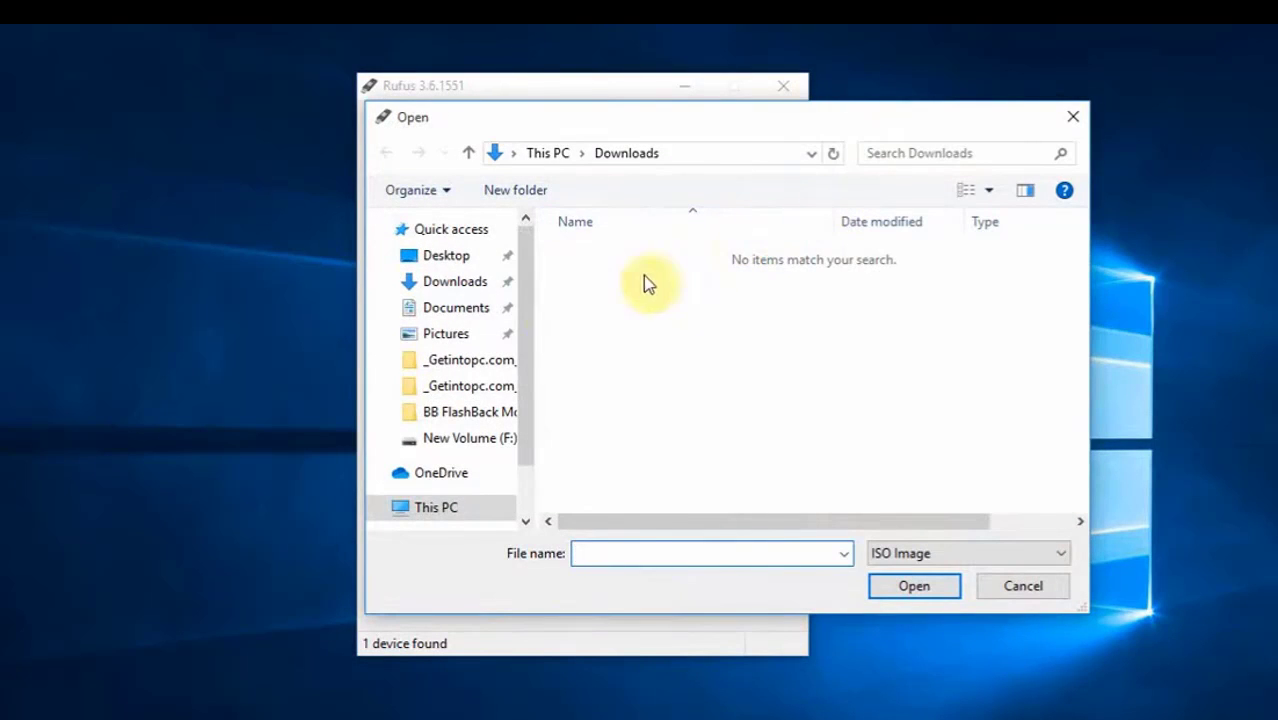
drag(530, 316, 533, 385)
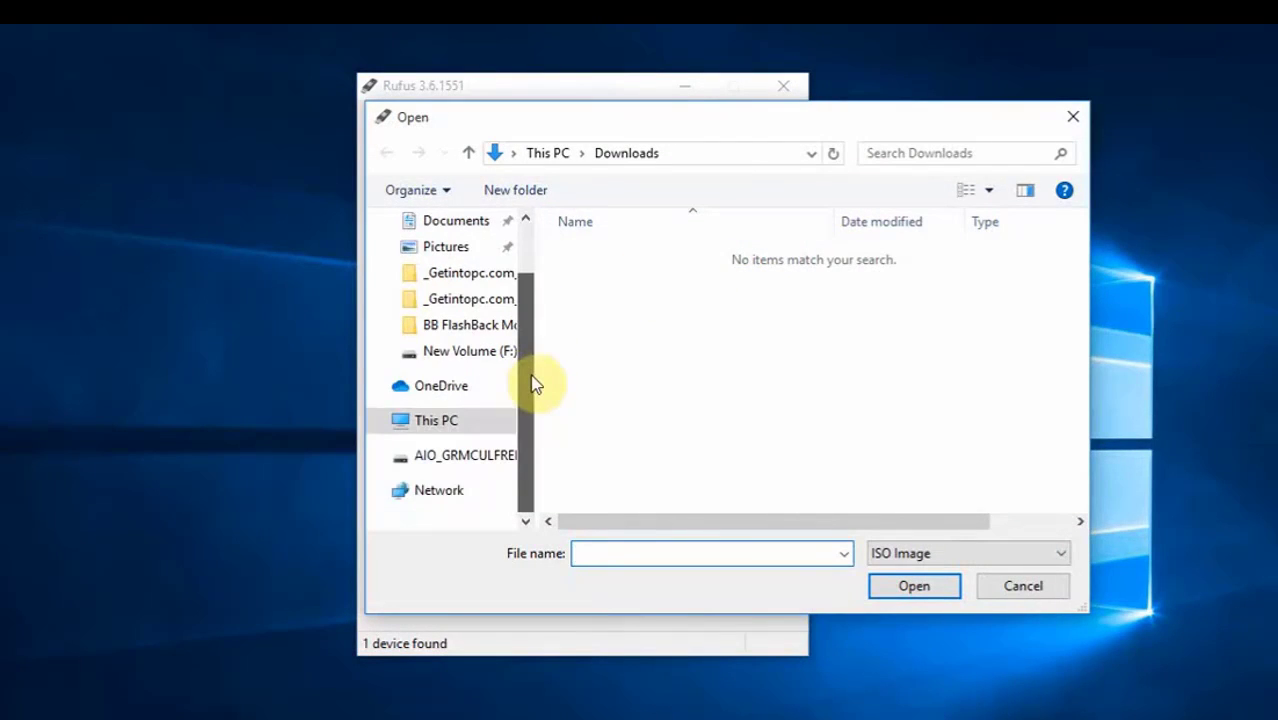
click(428, 420)
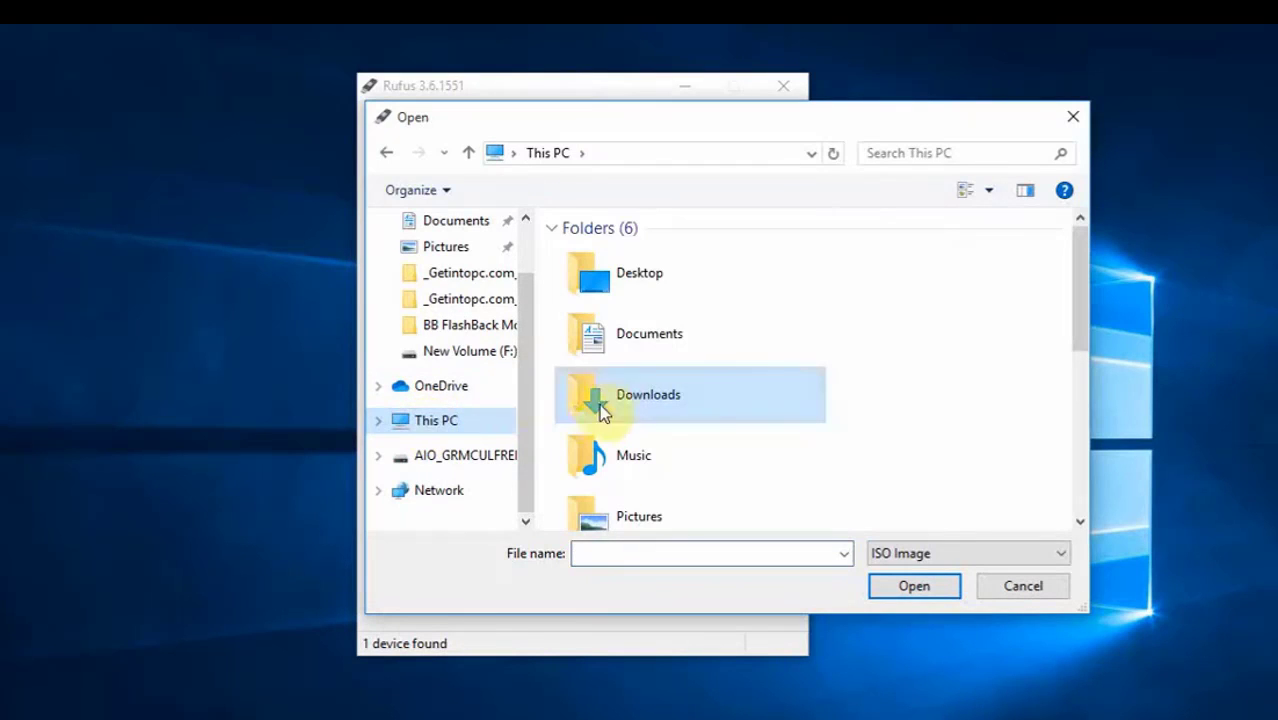
click(376, 420)
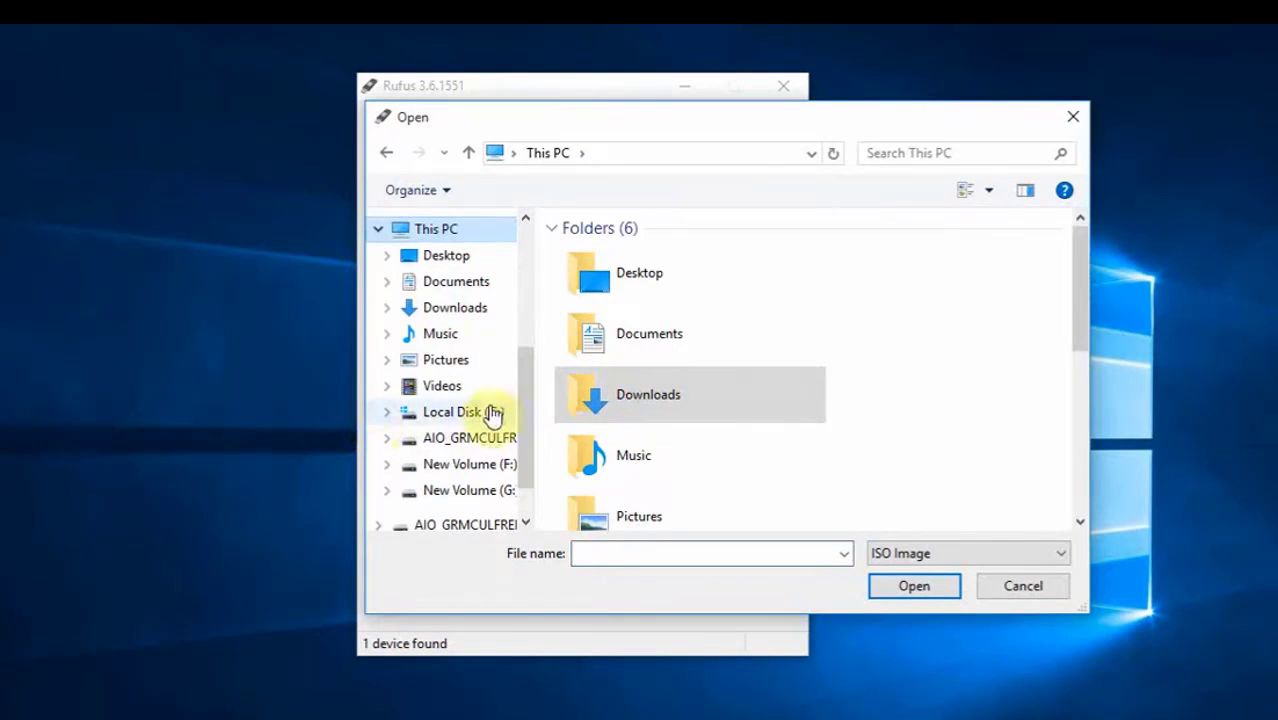
click(447, 467)
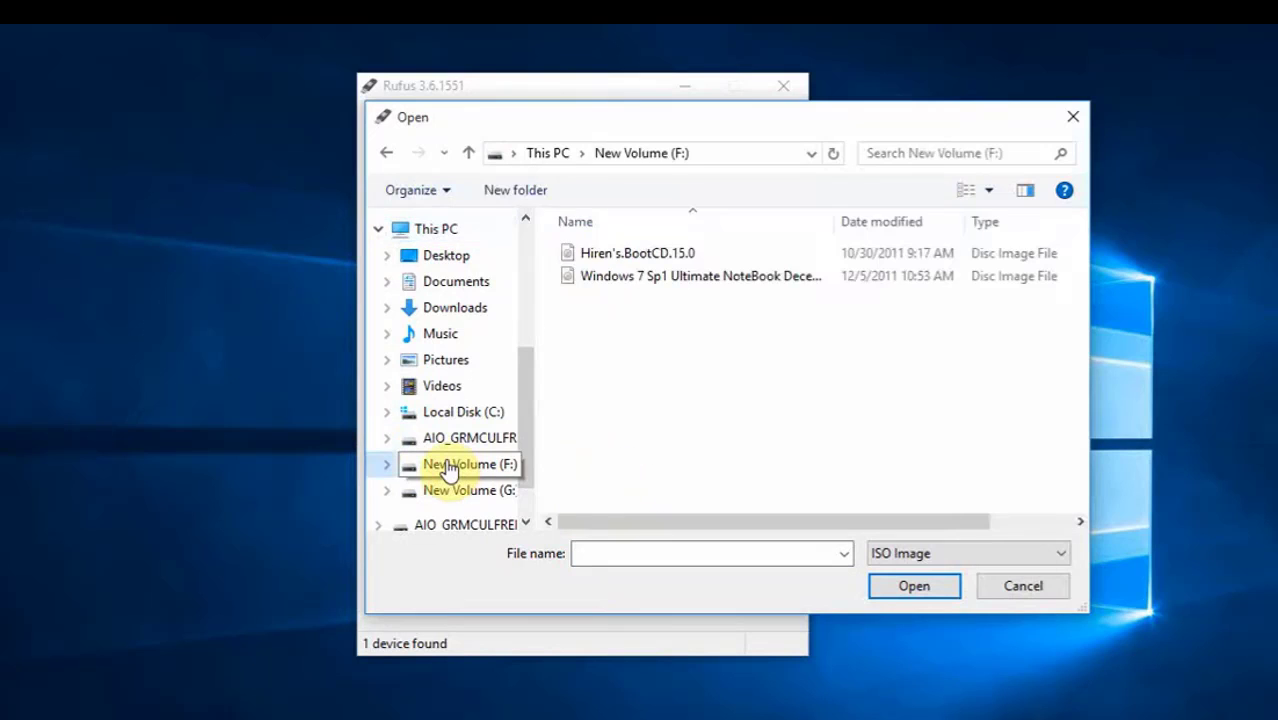
click(755, 285)
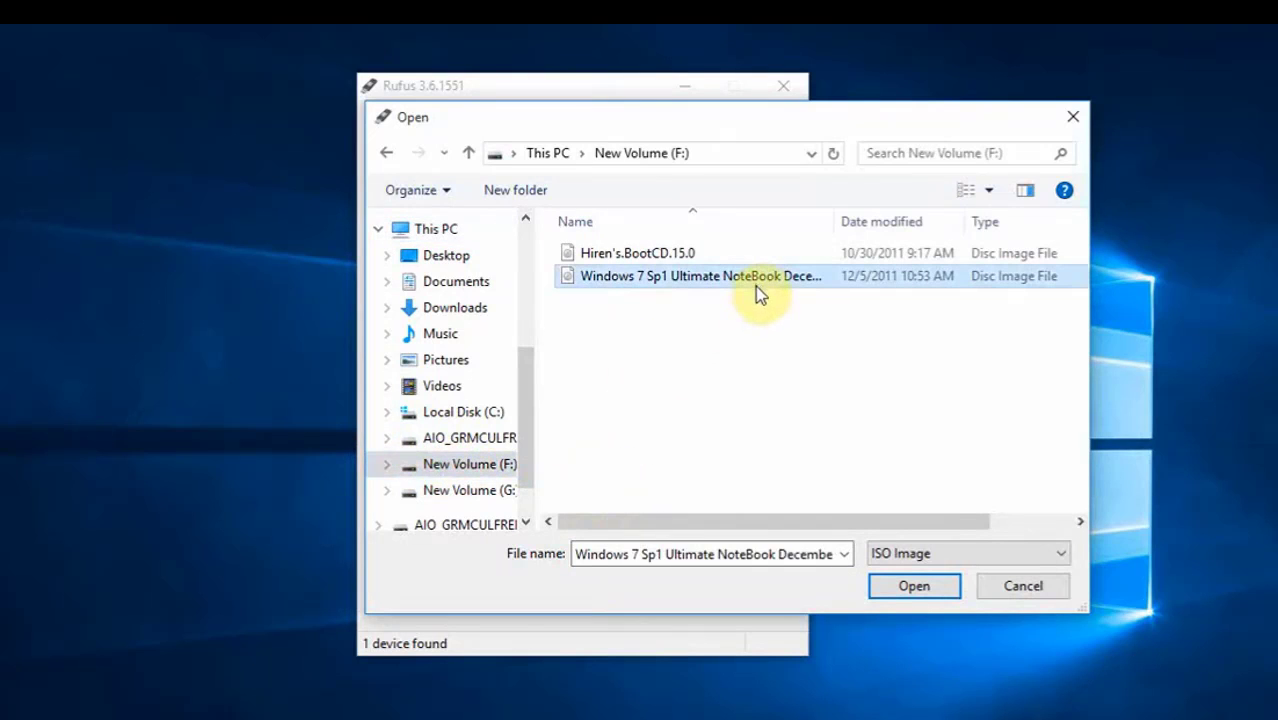
click(912, 592)
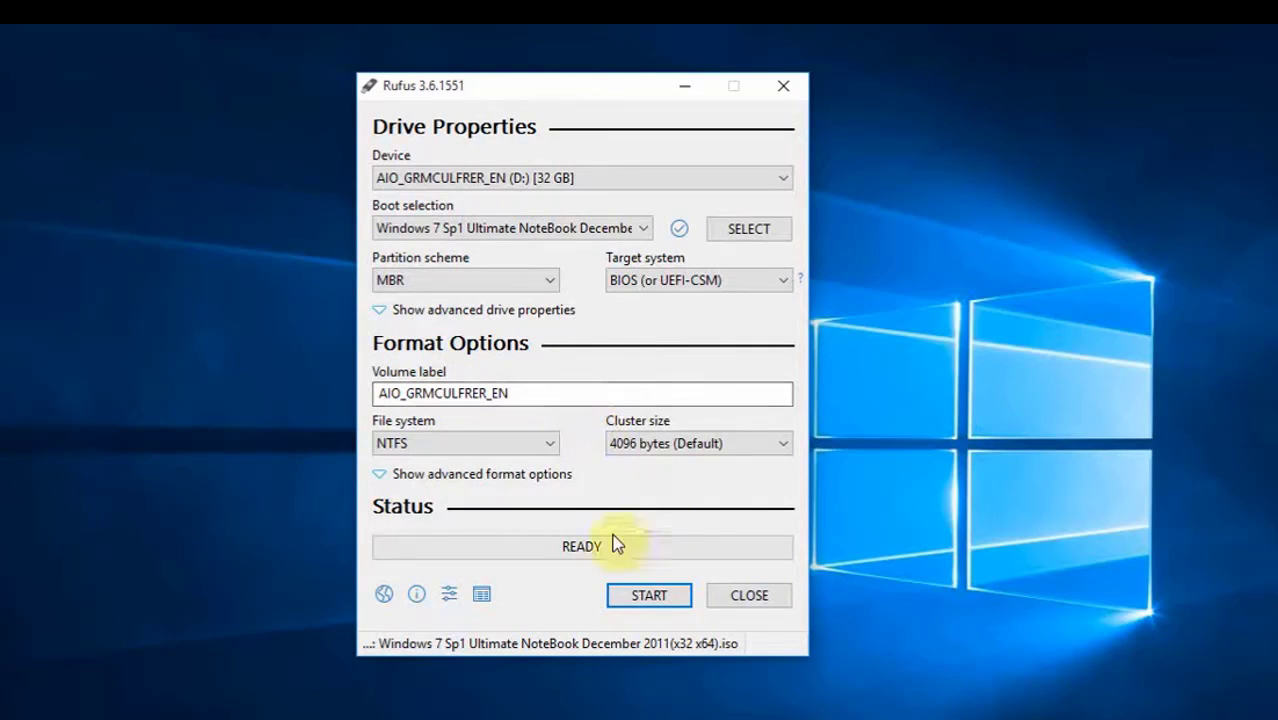
Step: Write the selected ISO to the 32 GB flash drive, accepting the erasure of its data, and close Rufus
click(663, 595)
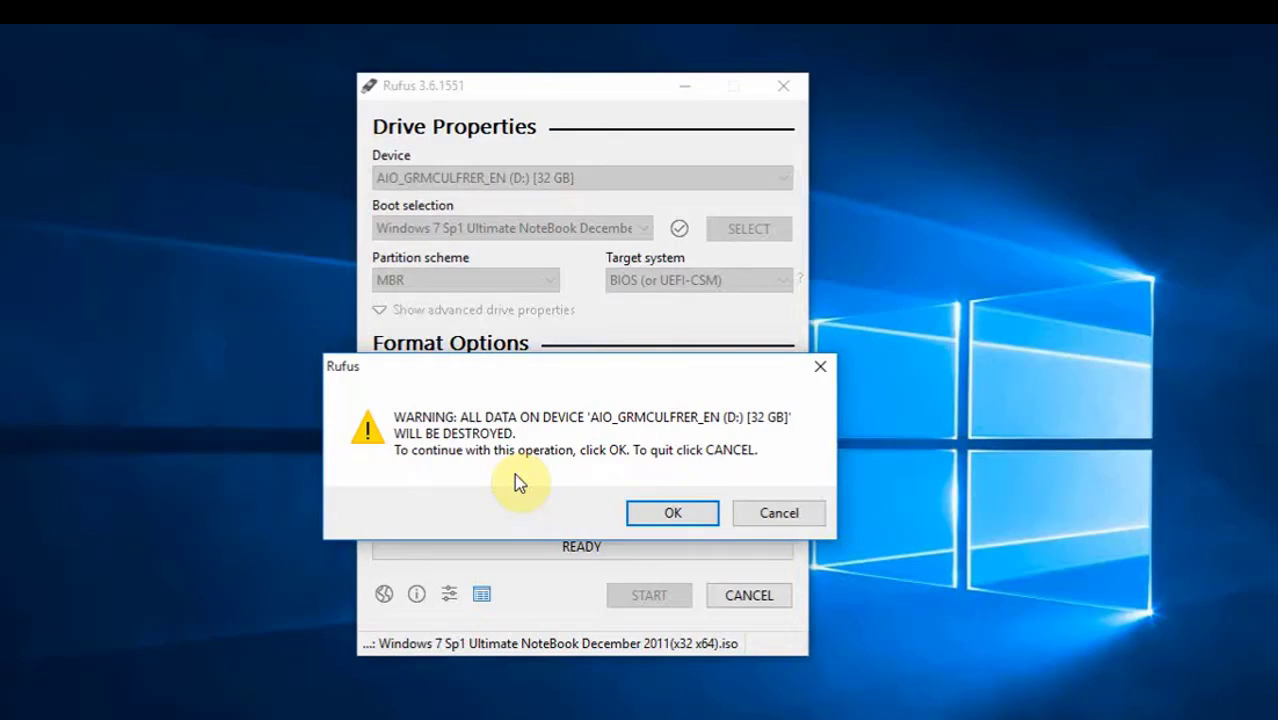
click(651, 512)
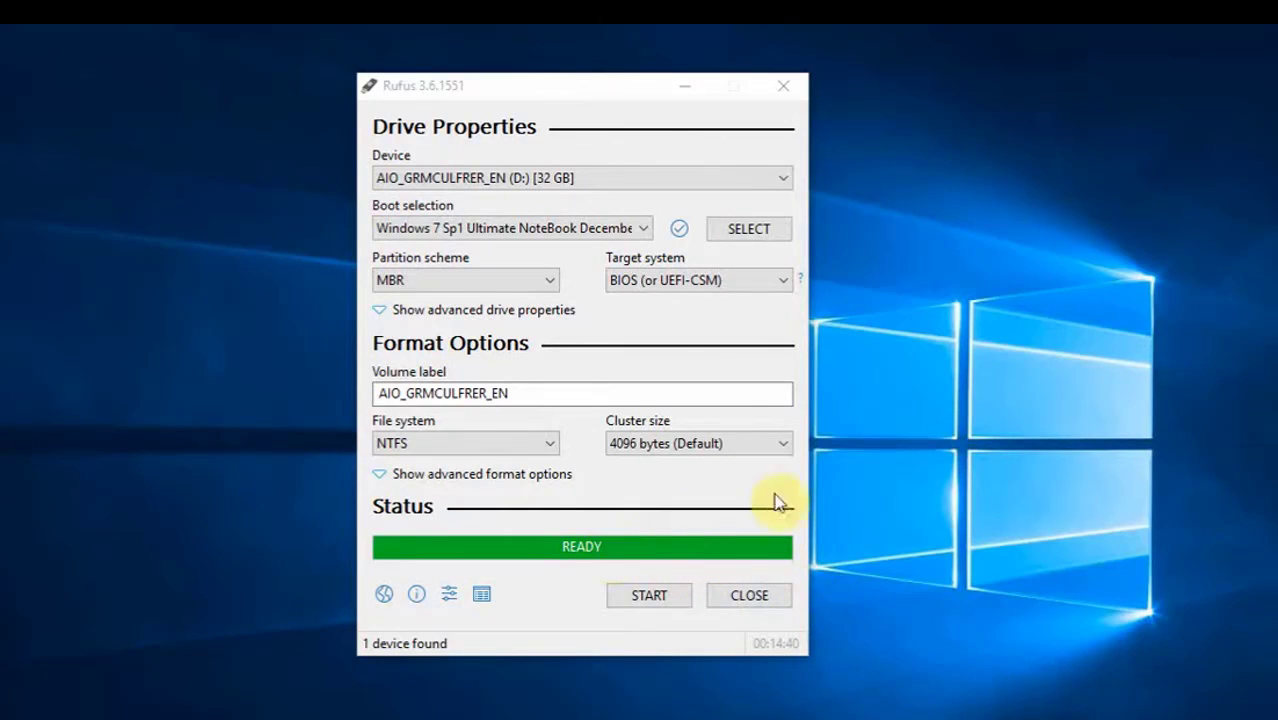
click(752, 594)
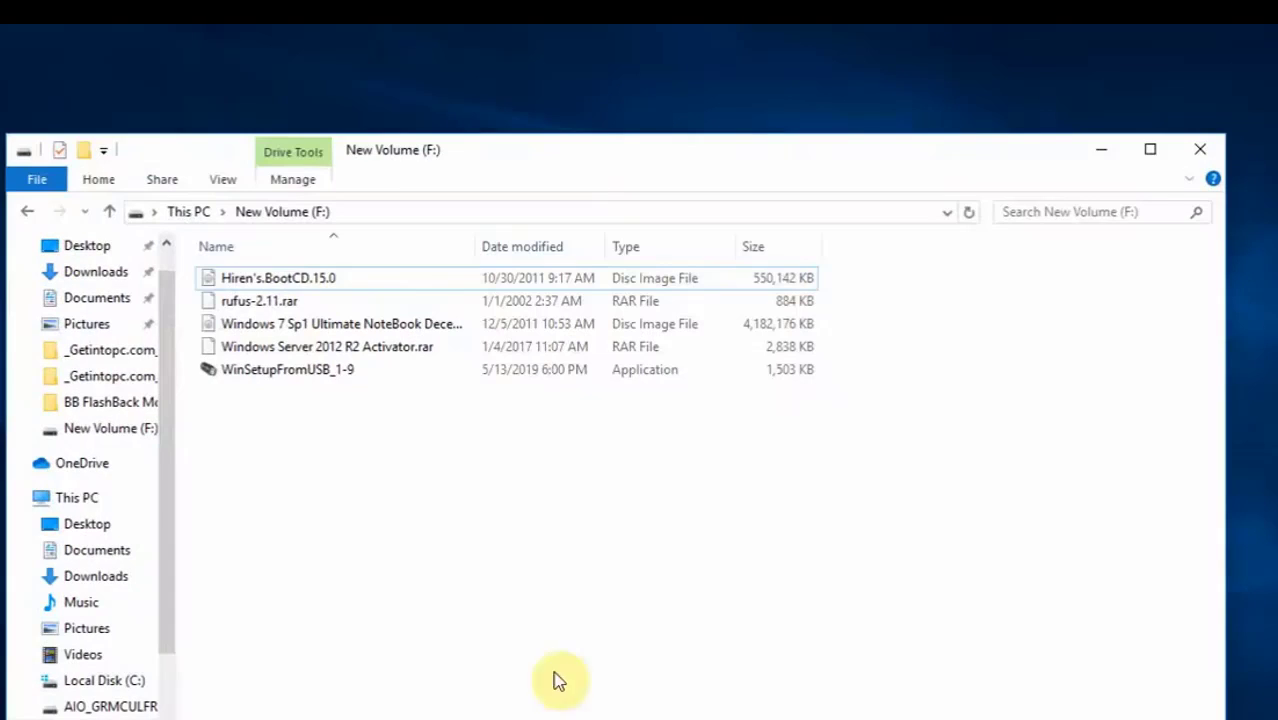
Step: Inspect the files on the AIO_GRMCULFRER_EN (D:) flash drive and close the File Explorer window
click(88, 499)
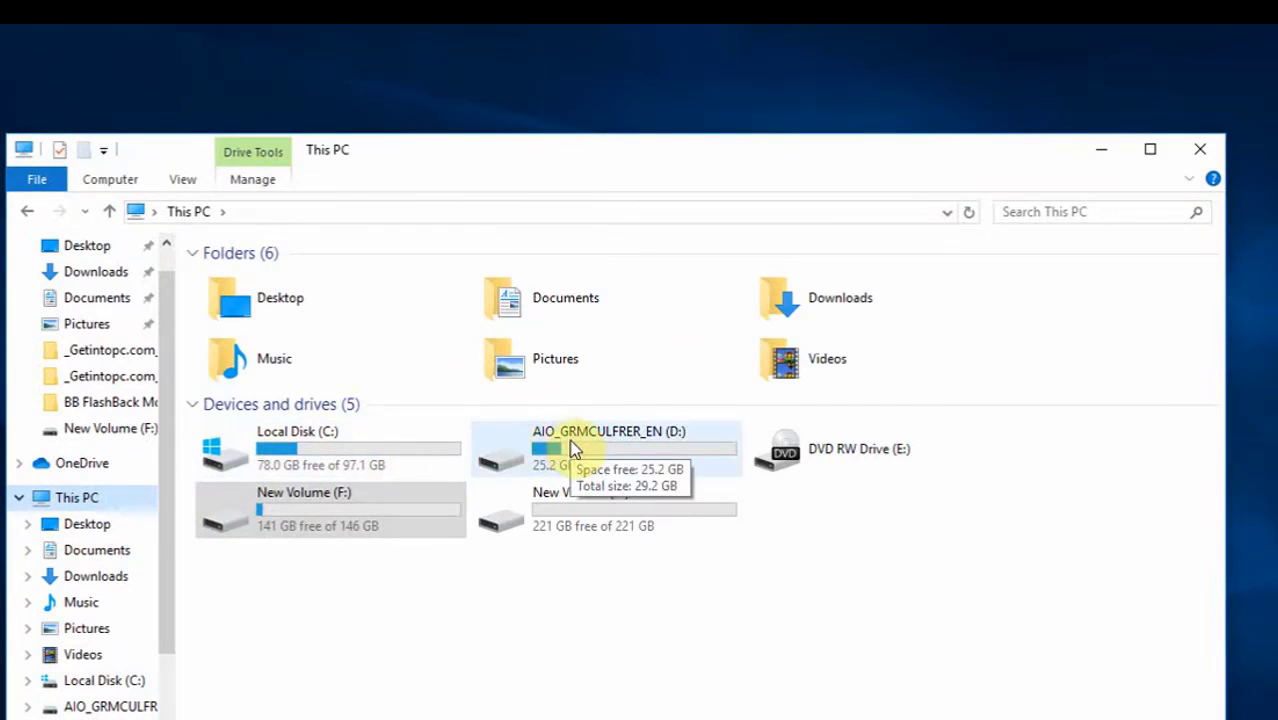
double_click(573, 450)
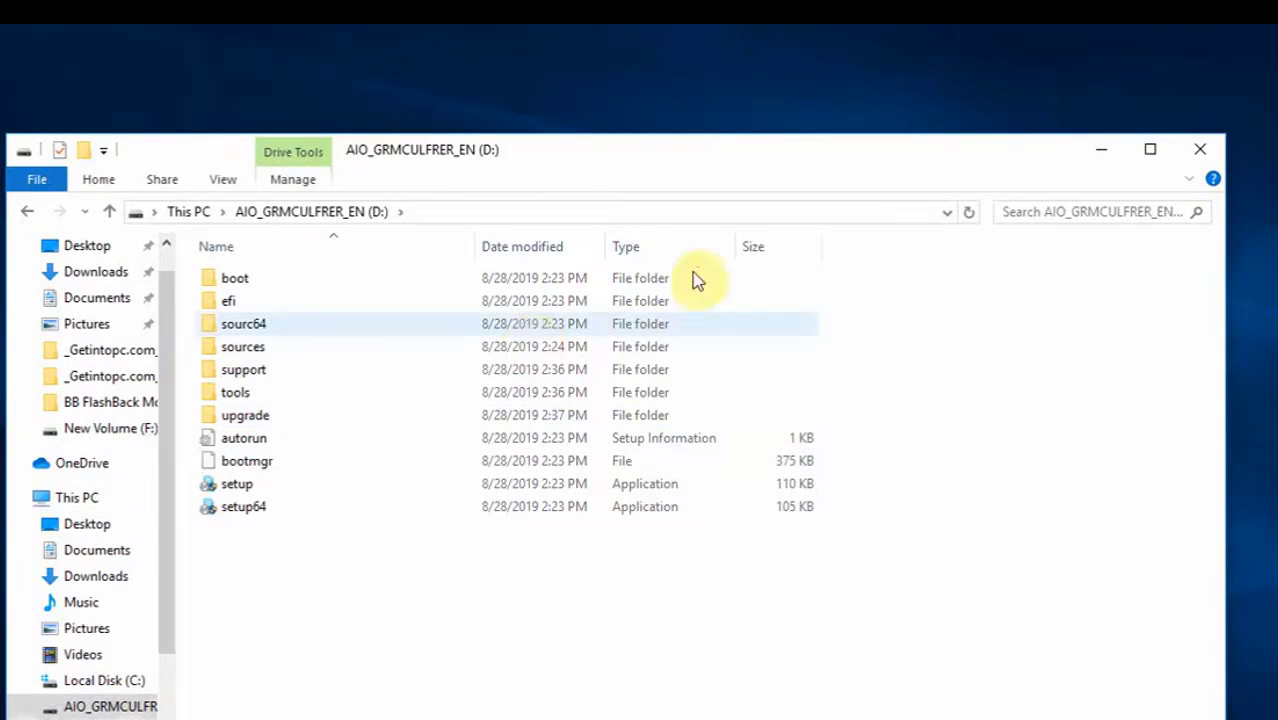
click(1200, 148)
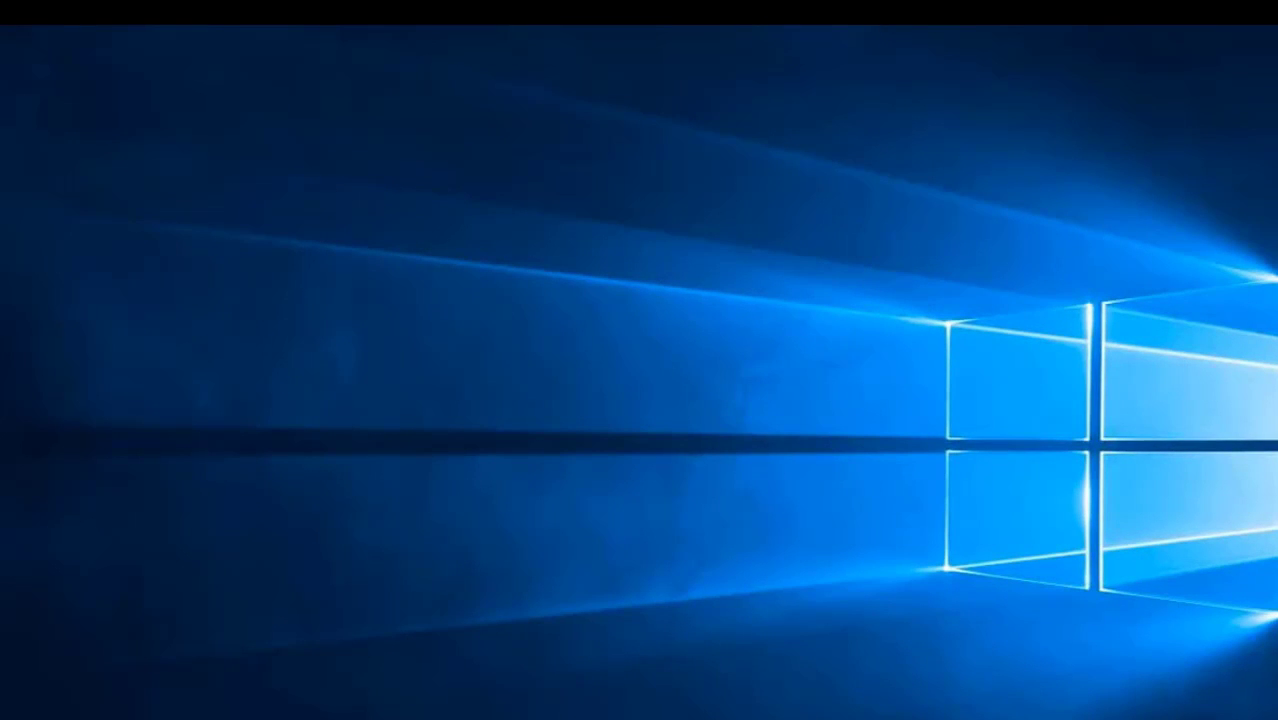
Step: Copy the tool name WinSetupFromUSB, without its version number, from the Notepad note
mouse_move(632, 718)
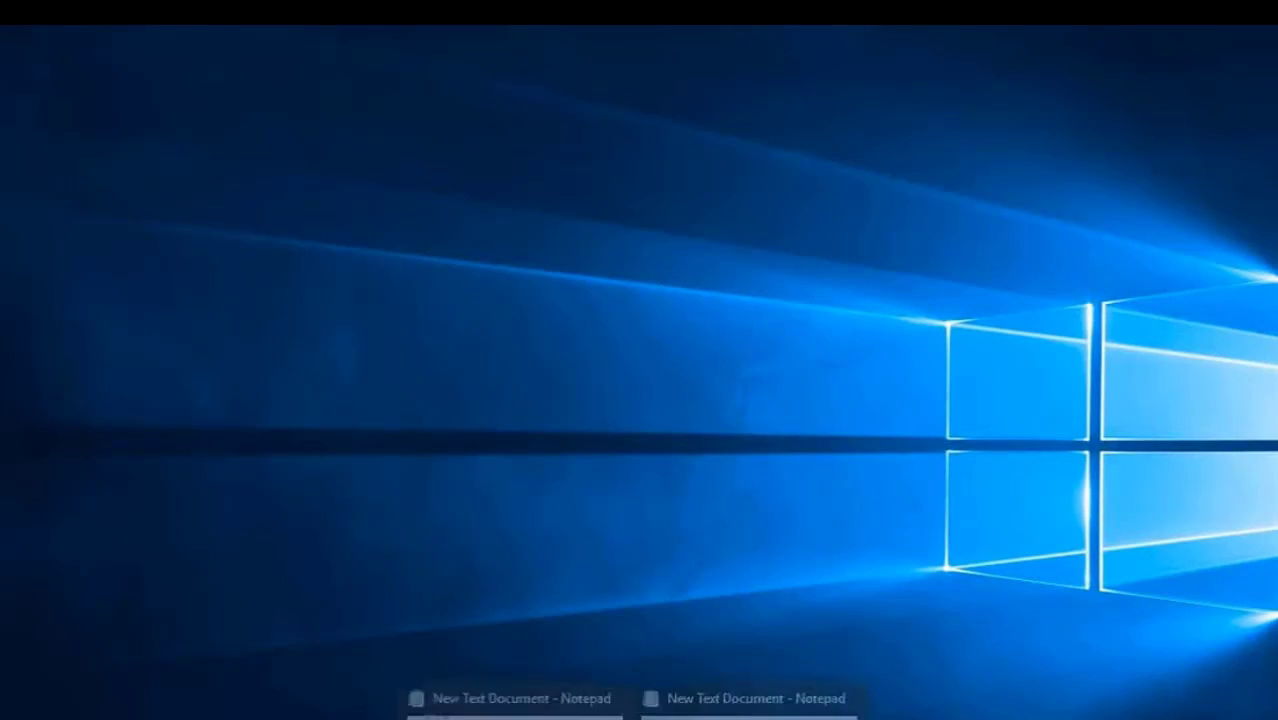
click(749, 712)
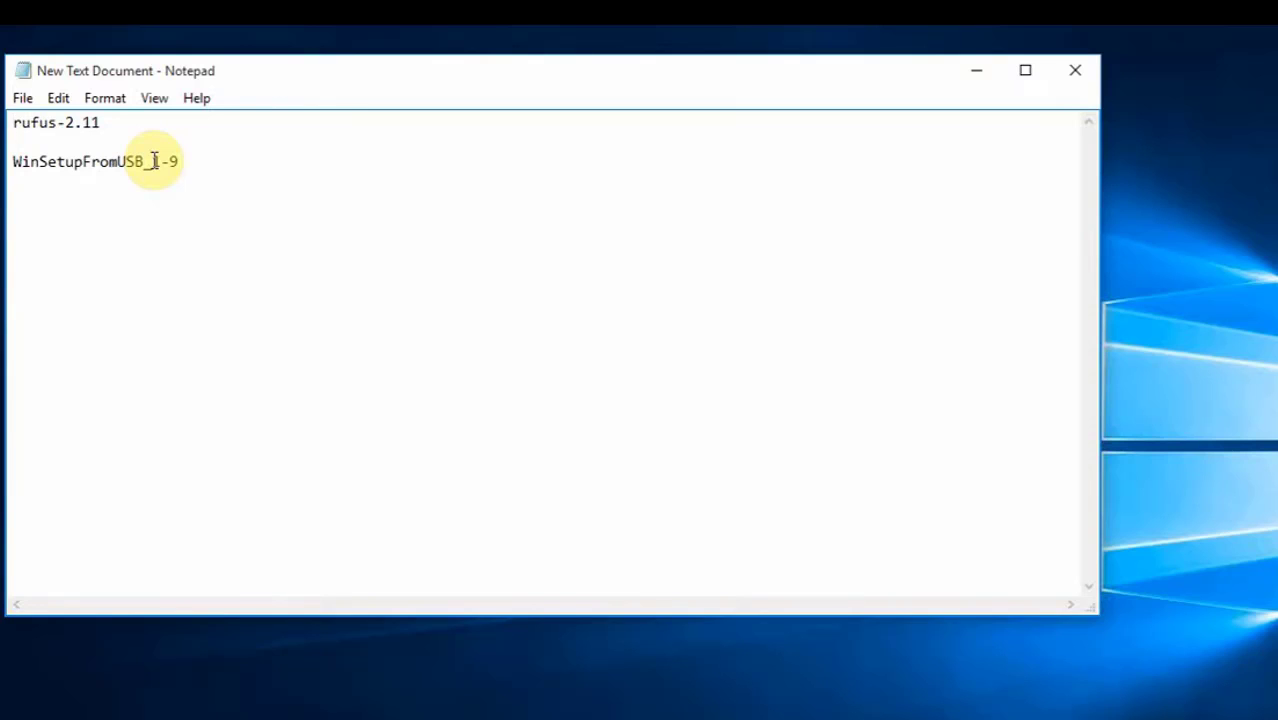
drag(147, 161, 1, 162)
key(ctrl+c)
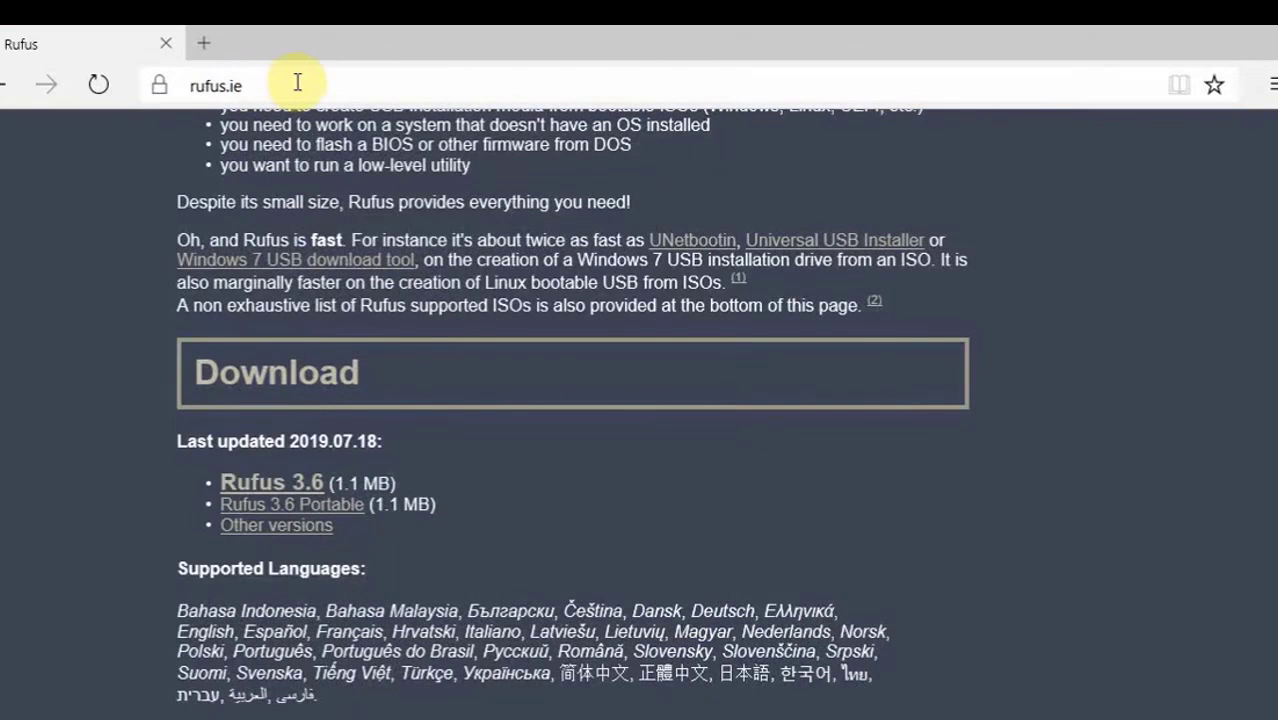
Step: Go to google.com in the browser and search for the copied name WinSetupFromUSB
click(297, 82)
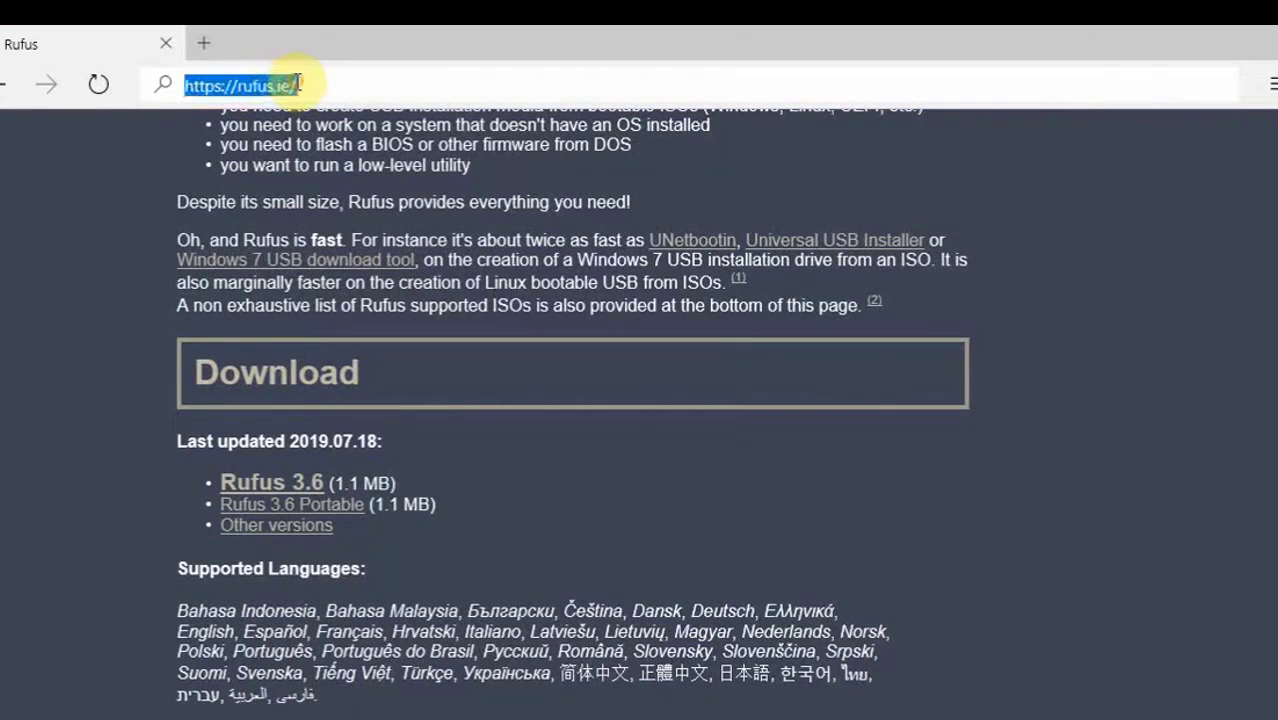
text(goo)
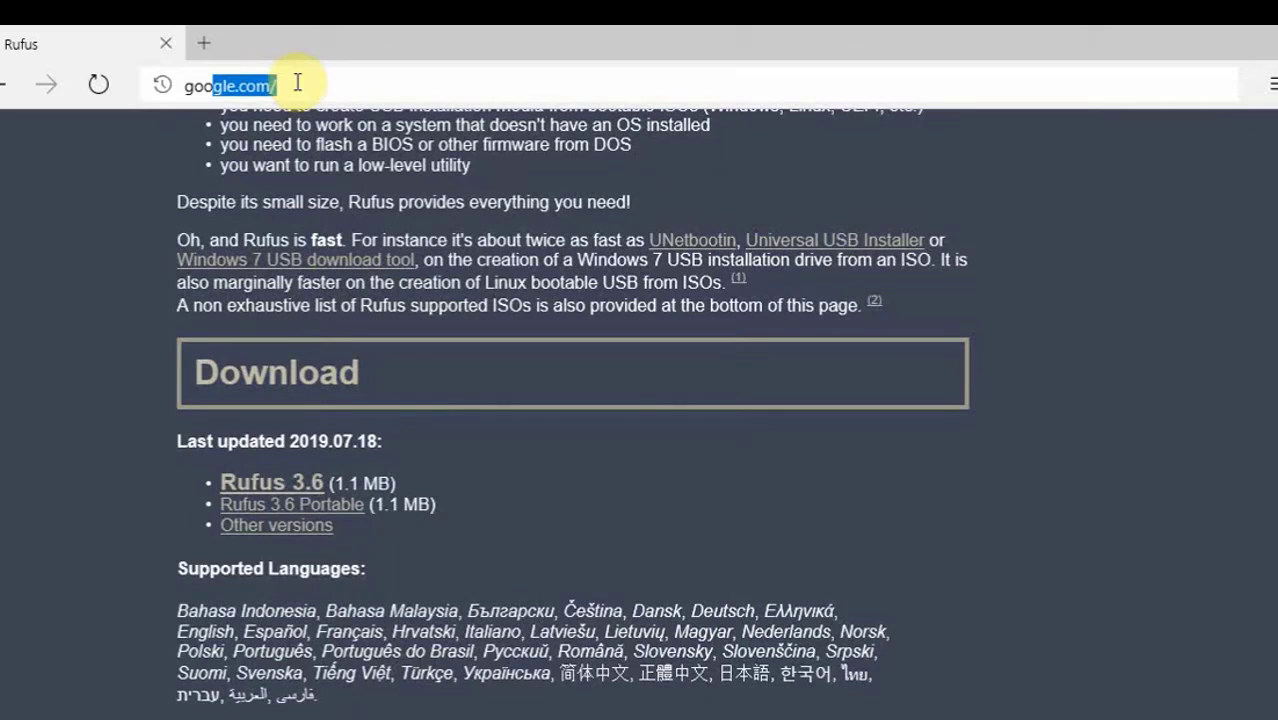
key(Return)
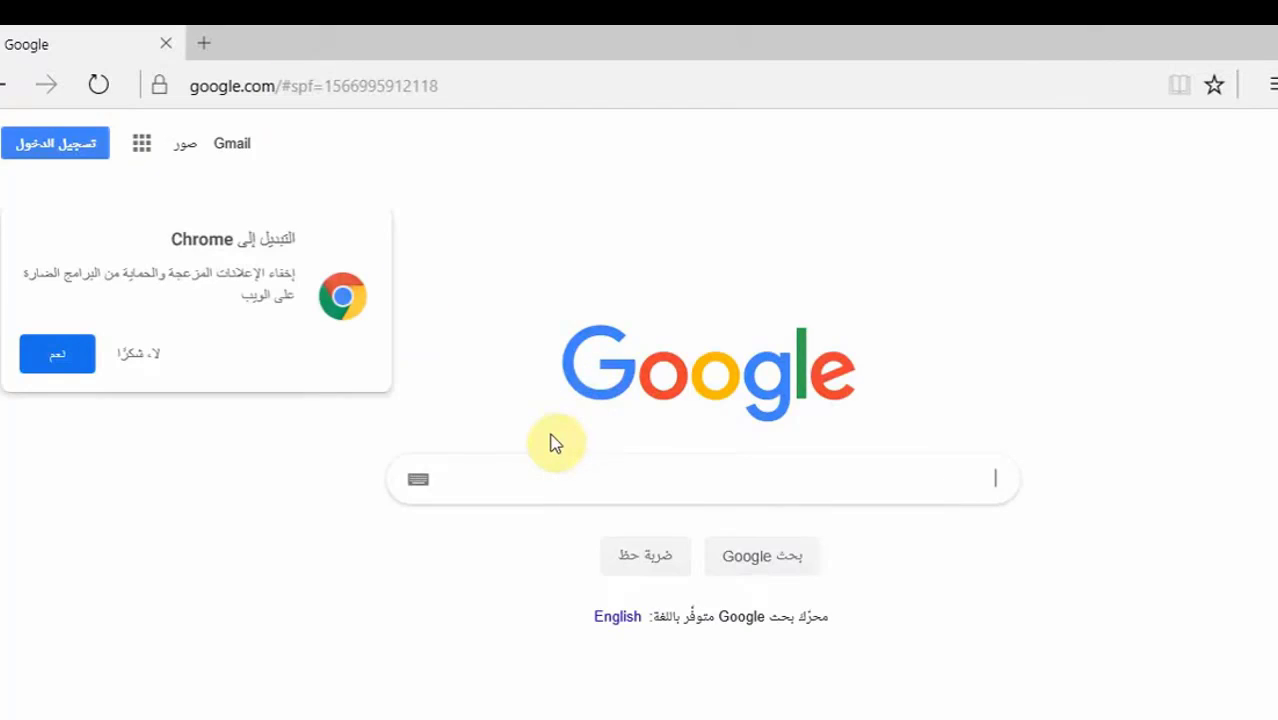
key(ctrl+v)
key(Return)
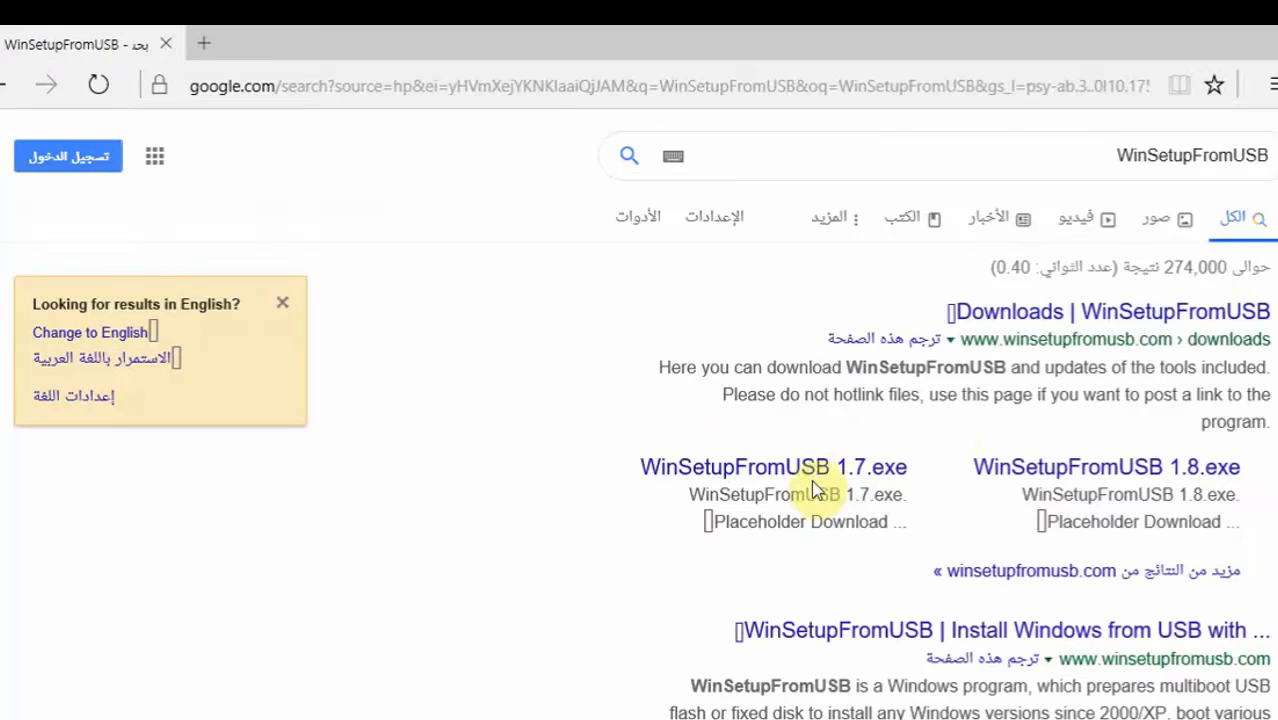
Step: Open the Downloads result for winsetupfromusb.com and go to the WinSetupFromUSB 1.9.exe file page
click(1203, 314)
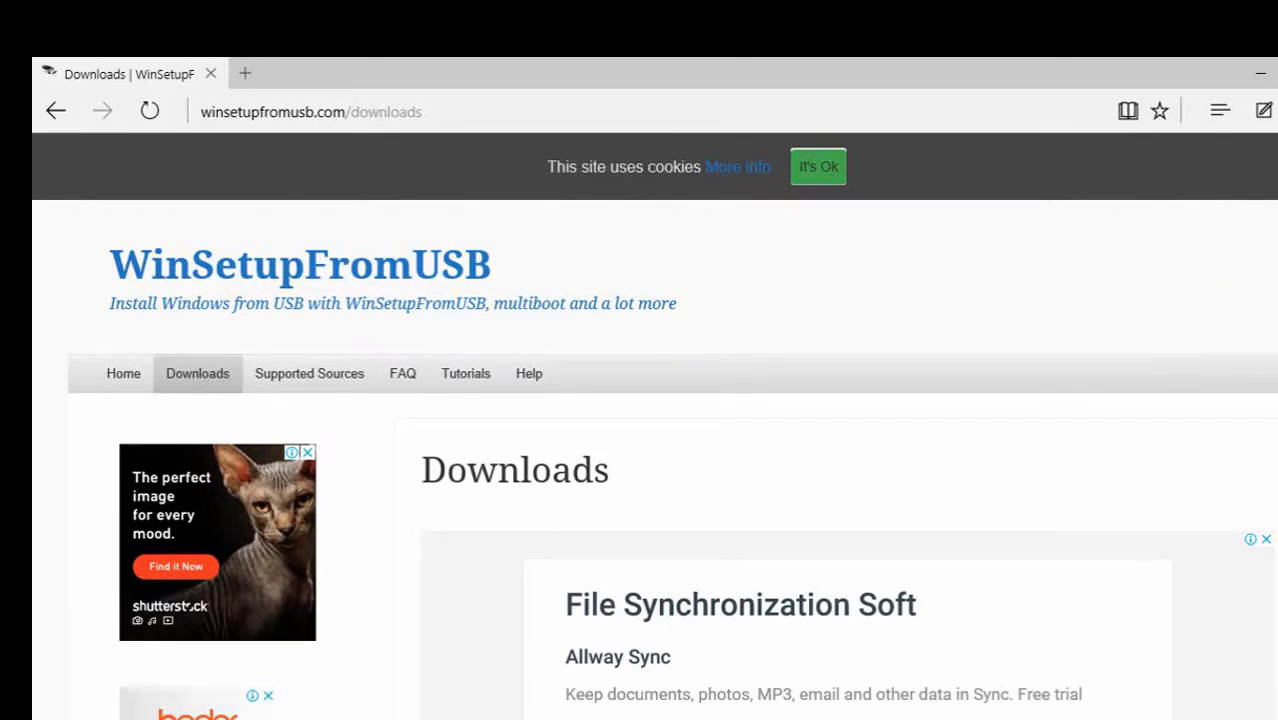
scroll(672, 460, down, 6)
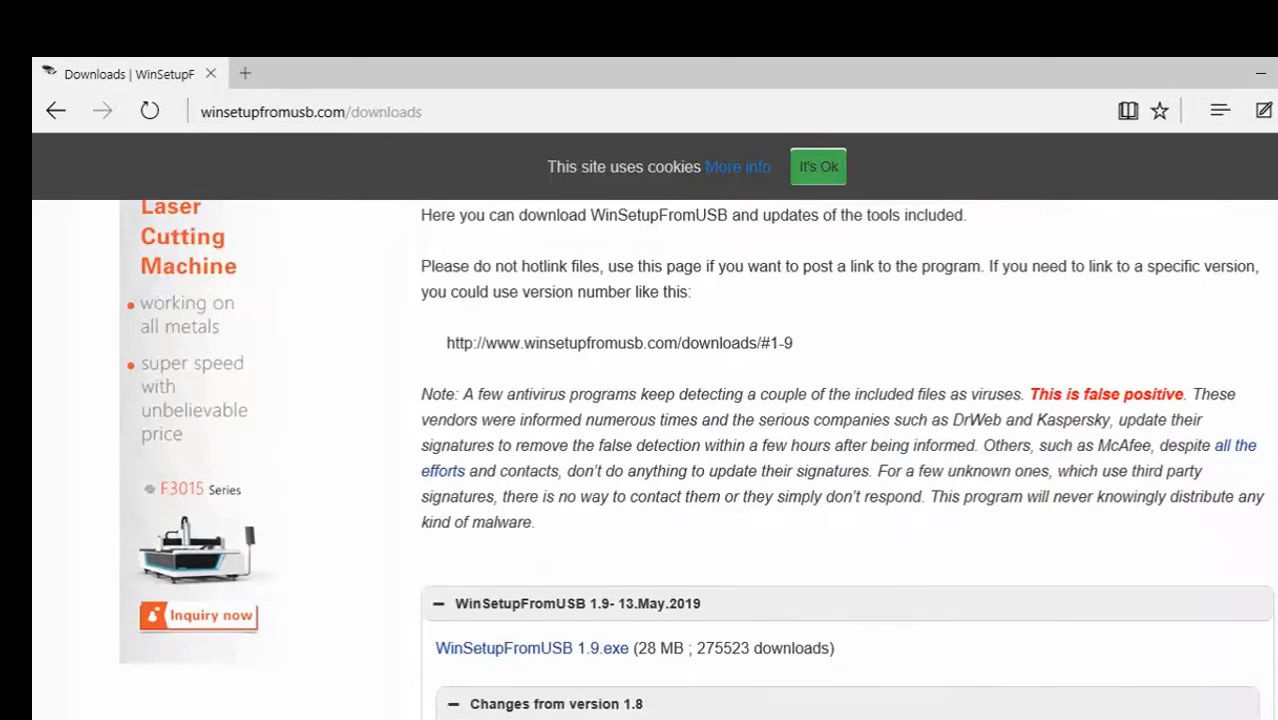
scroll(697, 461, down, 1)
scroll(1040, 365, down, 1)
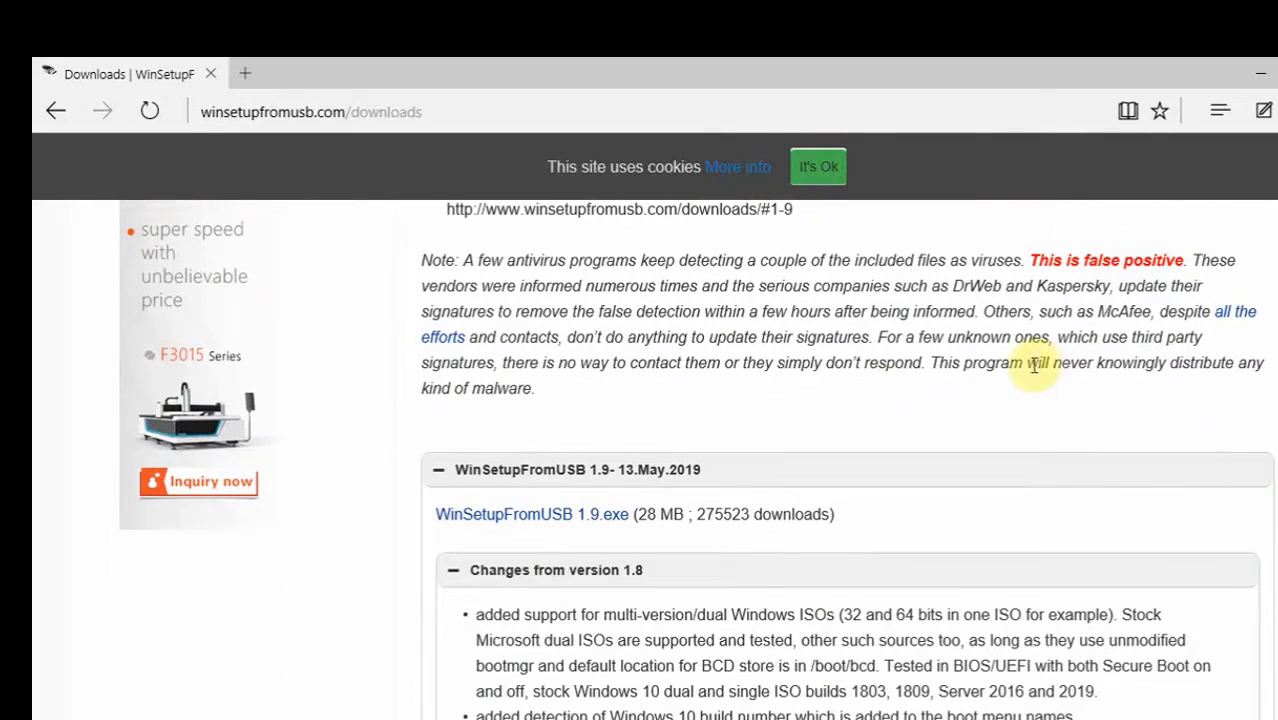
click(592, 520)
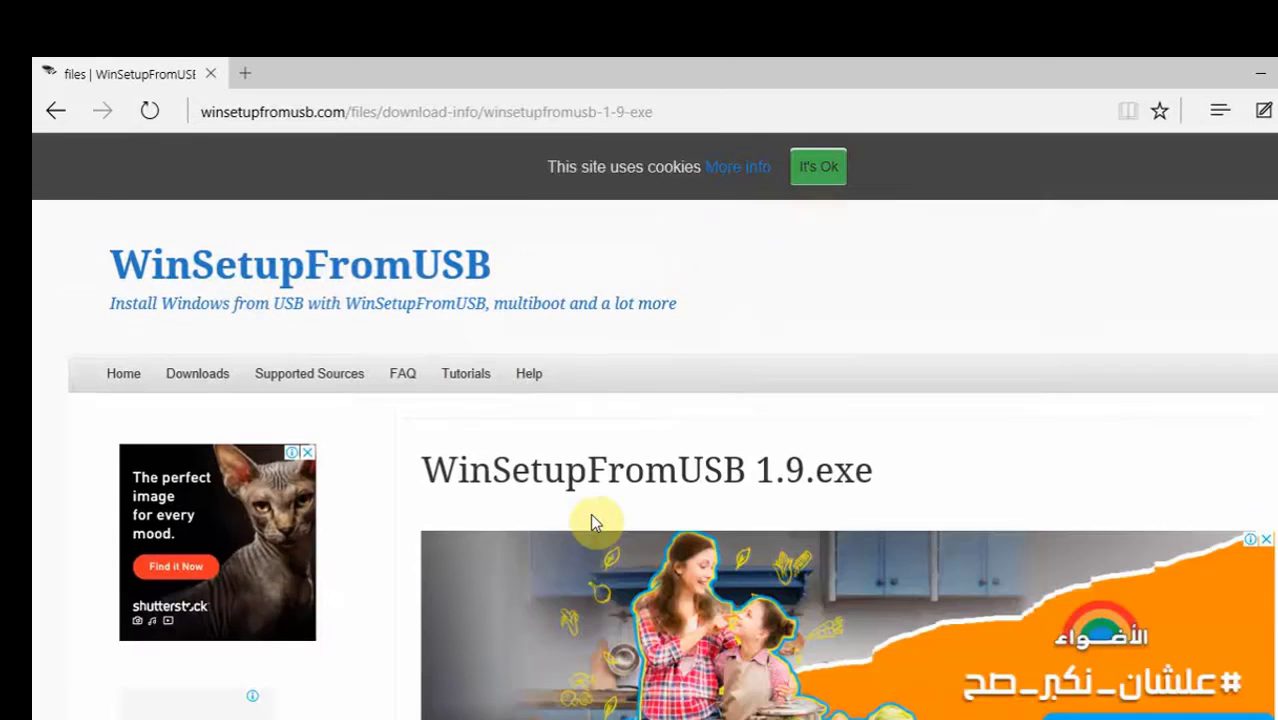
Step: Download WinSetupFromUSB-1-9.exe from its file information page
scroll(590, 517, down, 6)
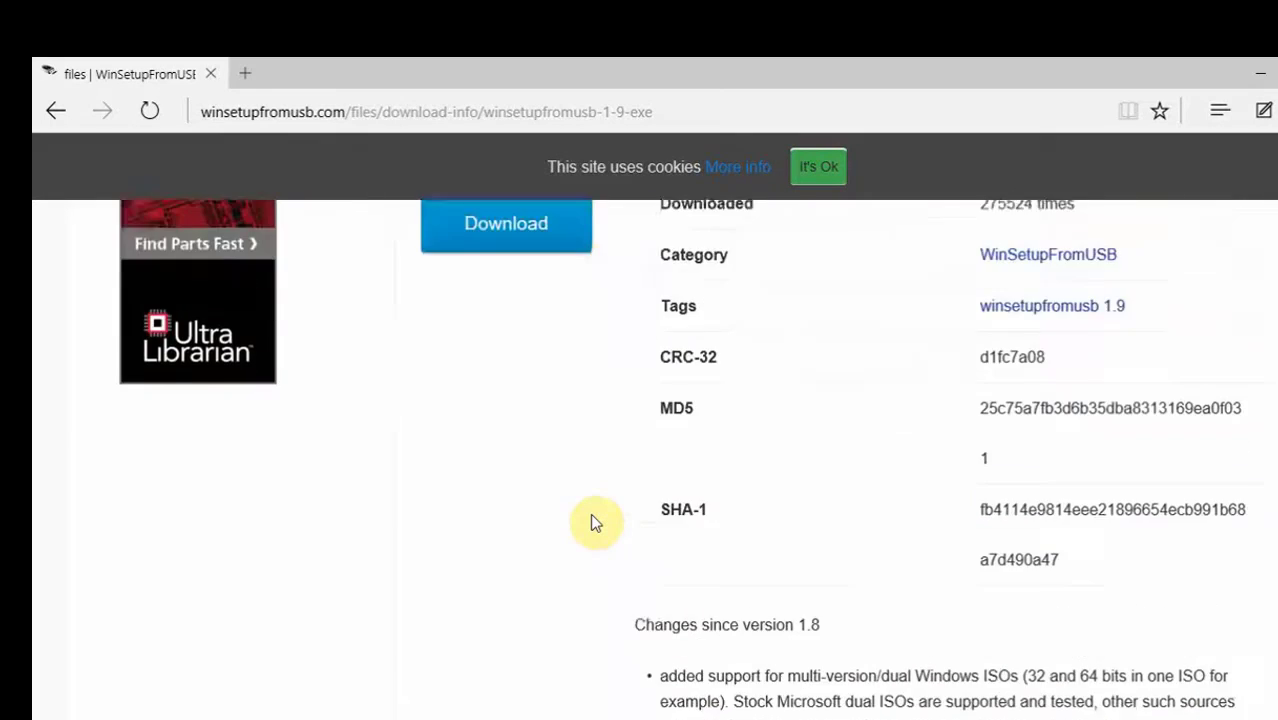
scroll(590, 521, up, 3)
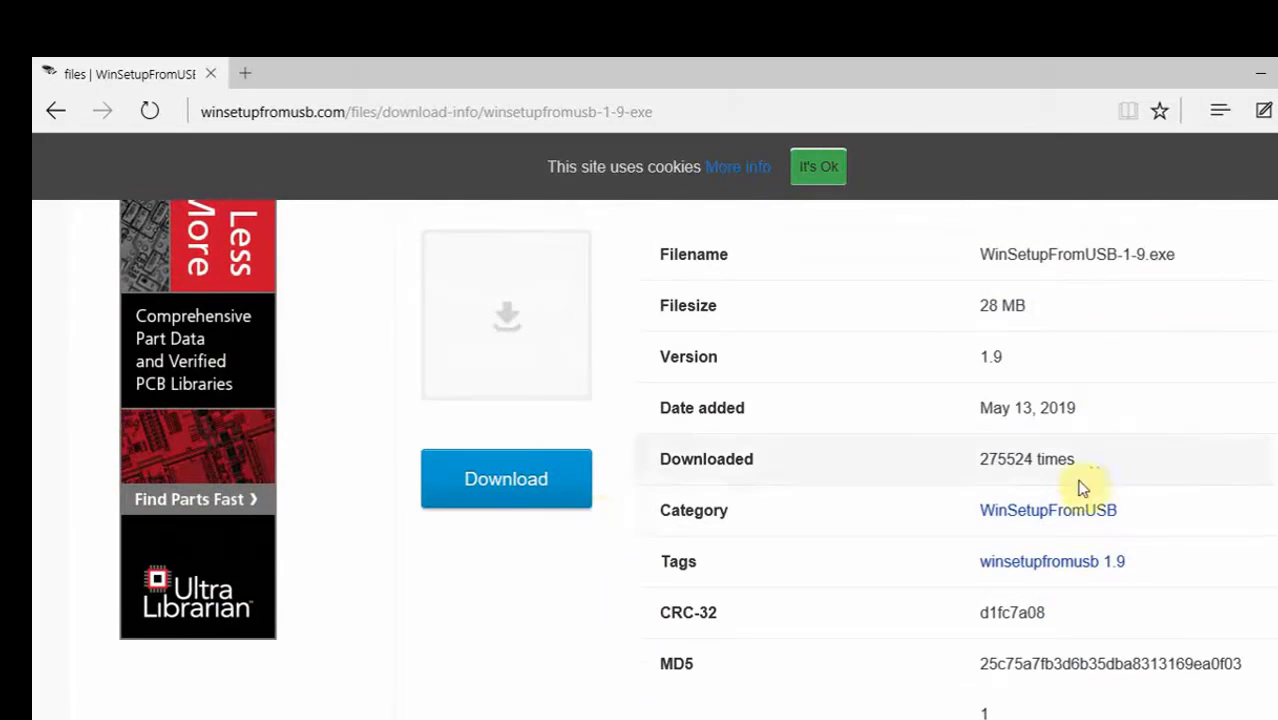
scroll(975, 535, down, 3)
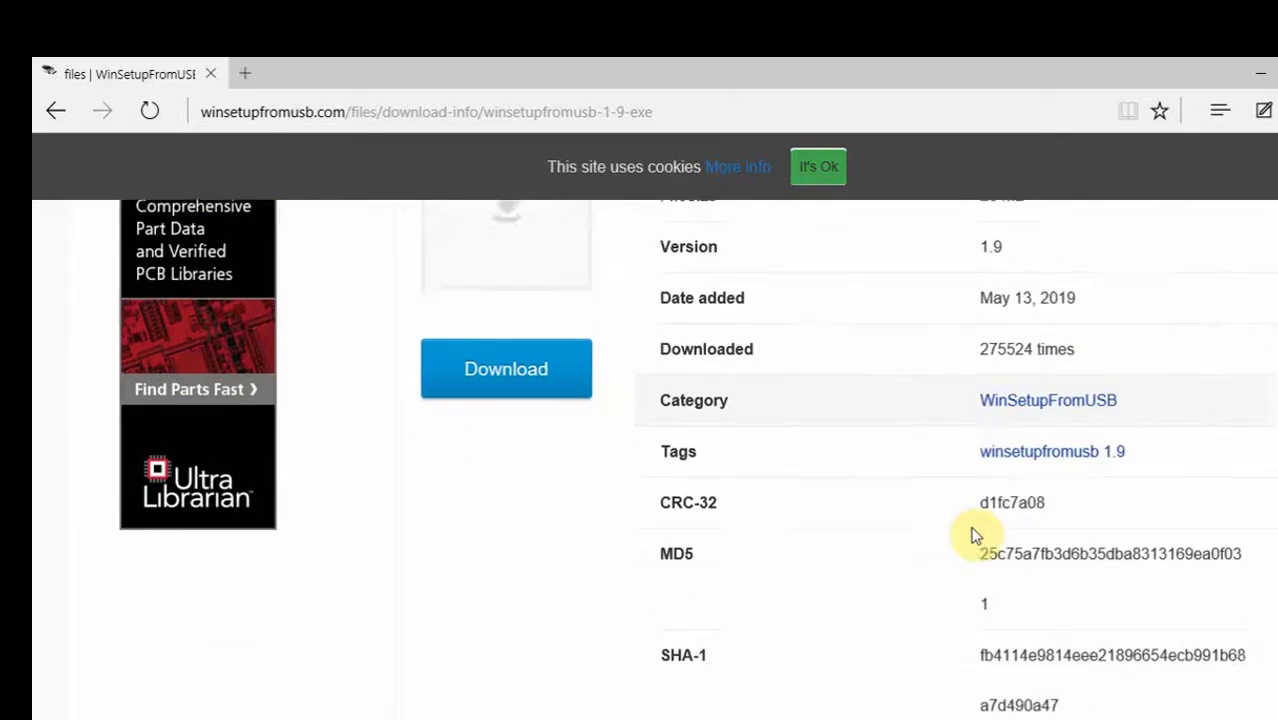
scroll(975, 535, up, 5)
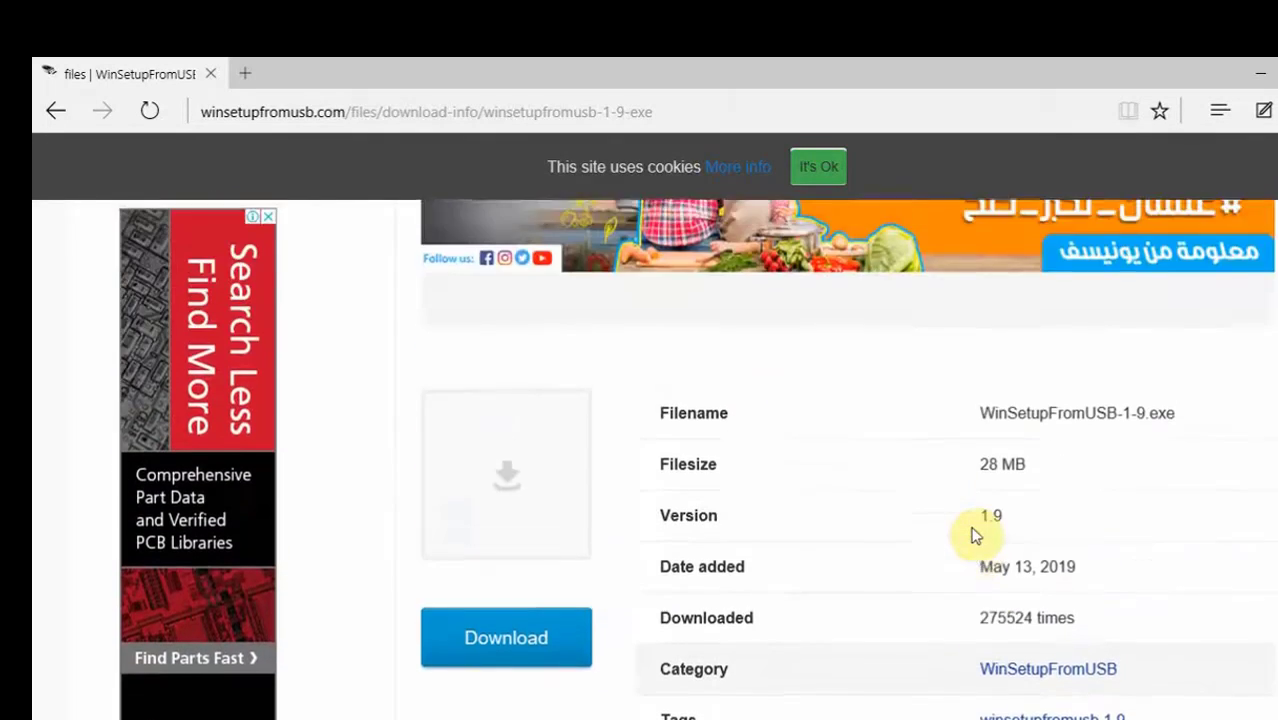
click(537, 640)
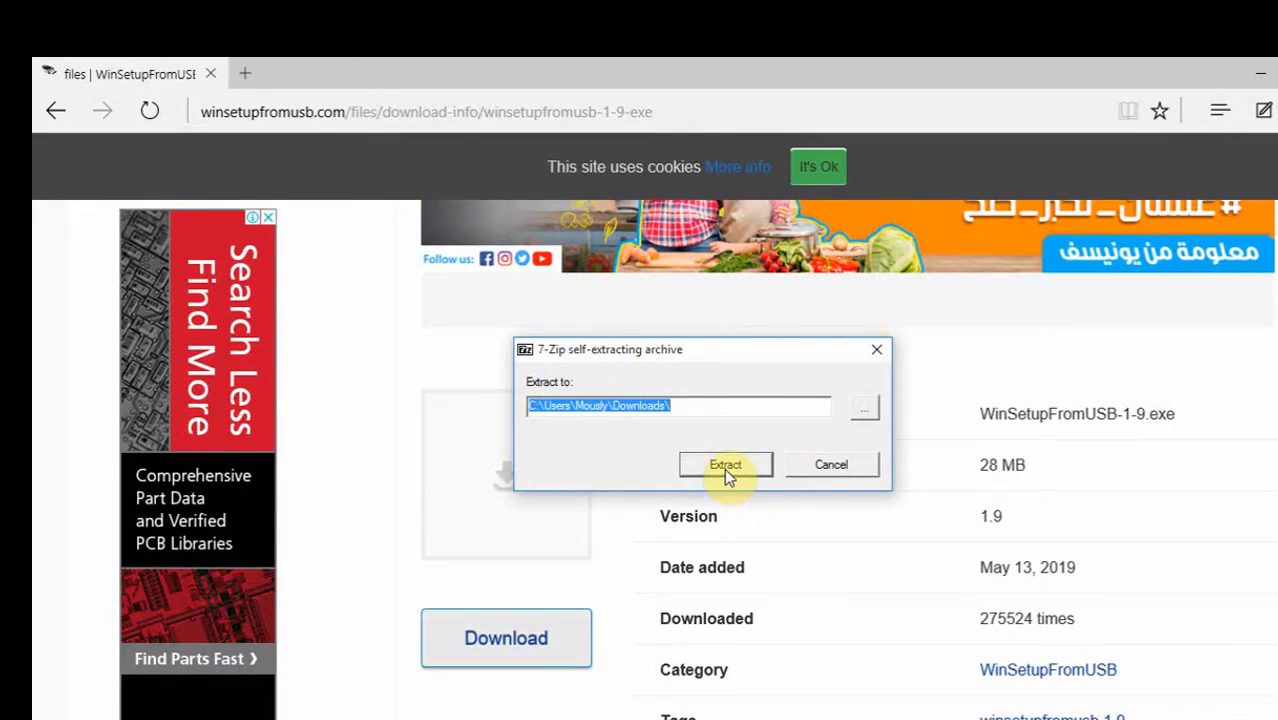
Step: Extract the self-extracting WinSetupFromUSB archive into the Downloads folder
click(862, 408)
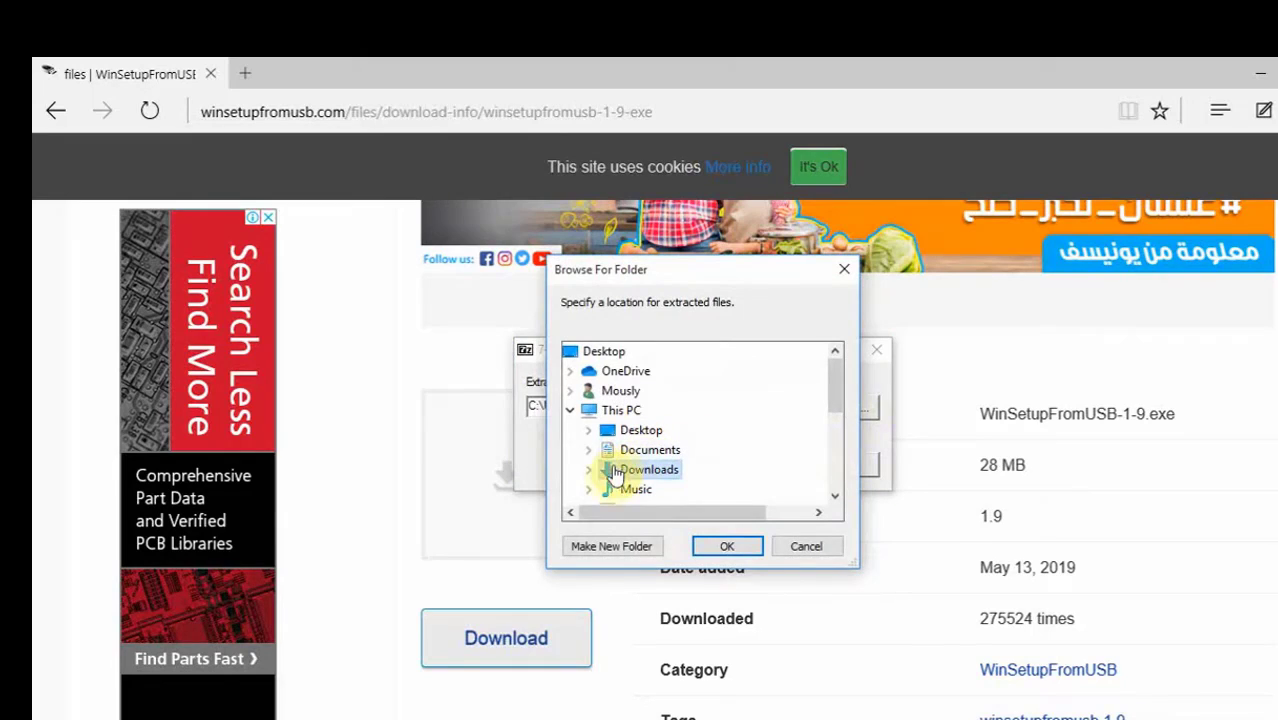
click(730, 545)
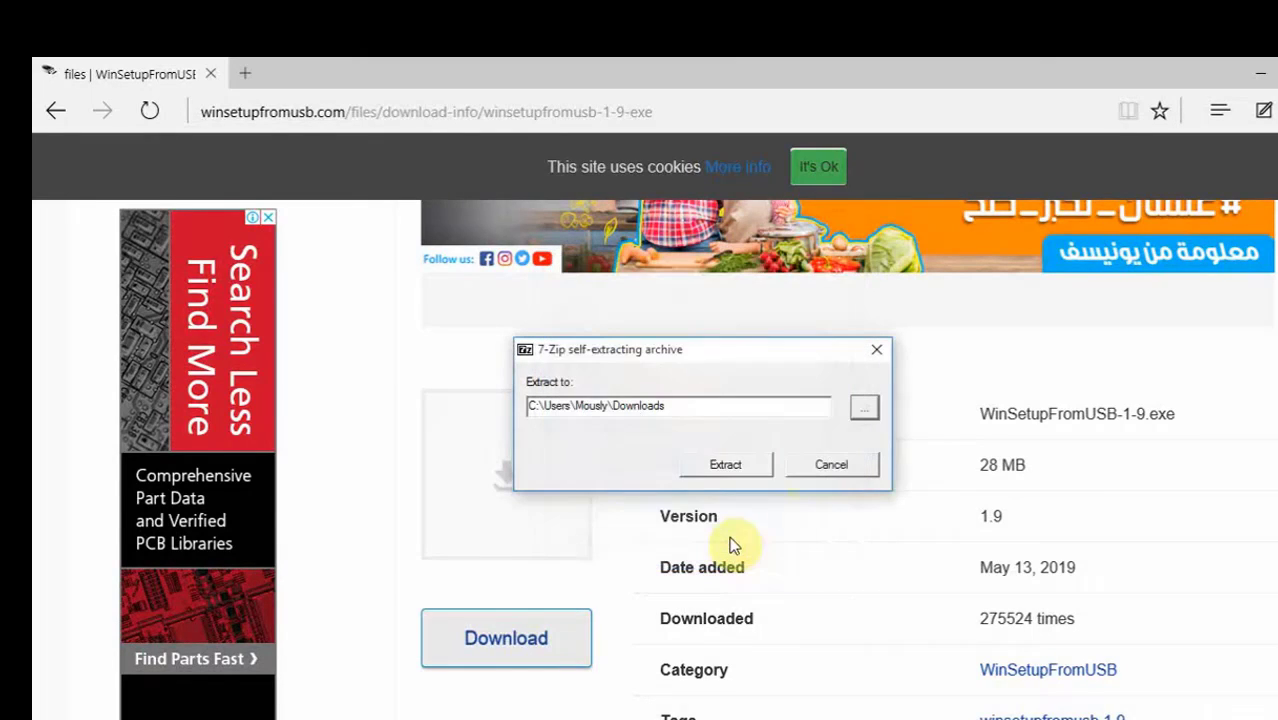
click(754, 470)
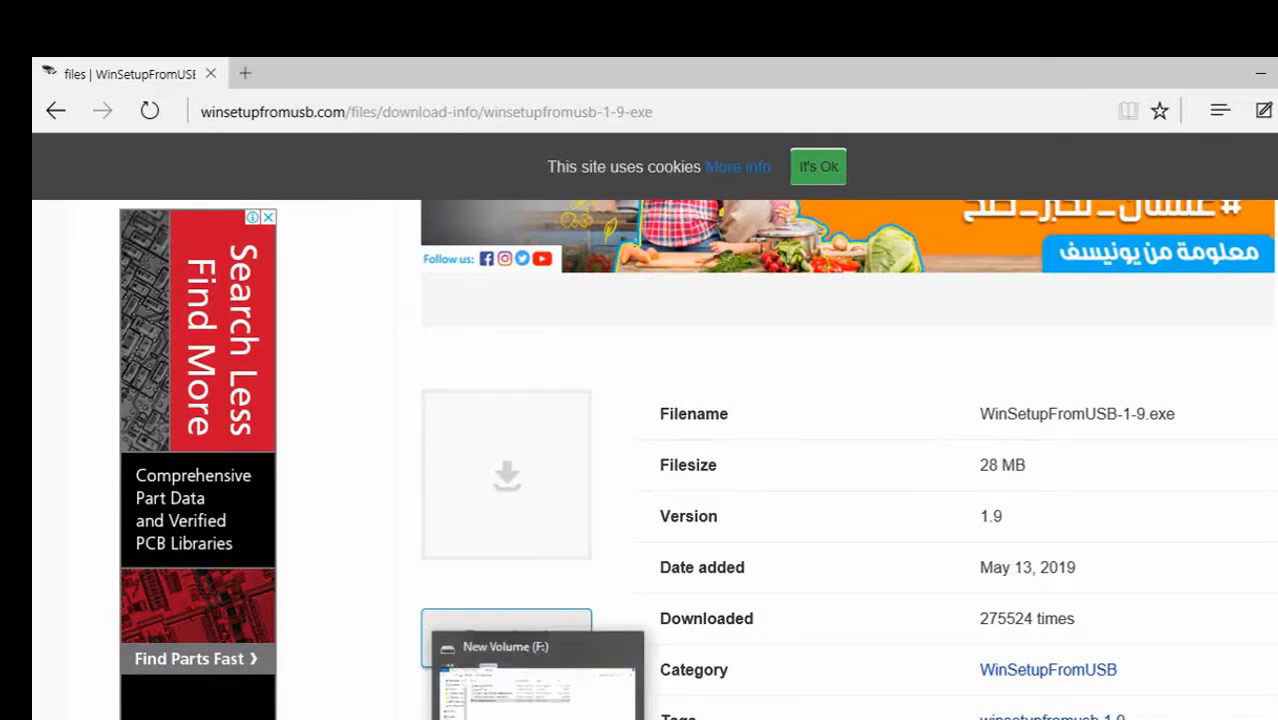
Step: Switch to File Explorer, open the extracted WinSetupFromUSB-1-9 folder in Downloads, and launch WinSetupFromUSB_1-9
click(550, 710)
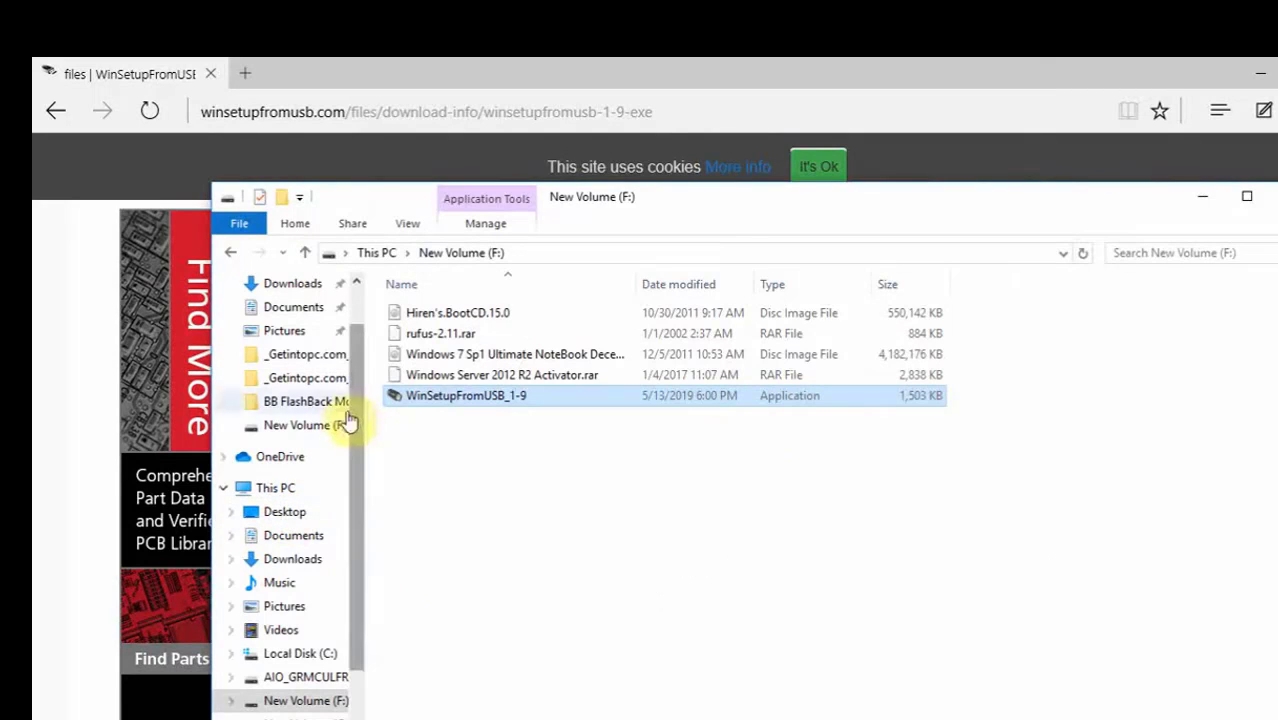
click(287, 287)
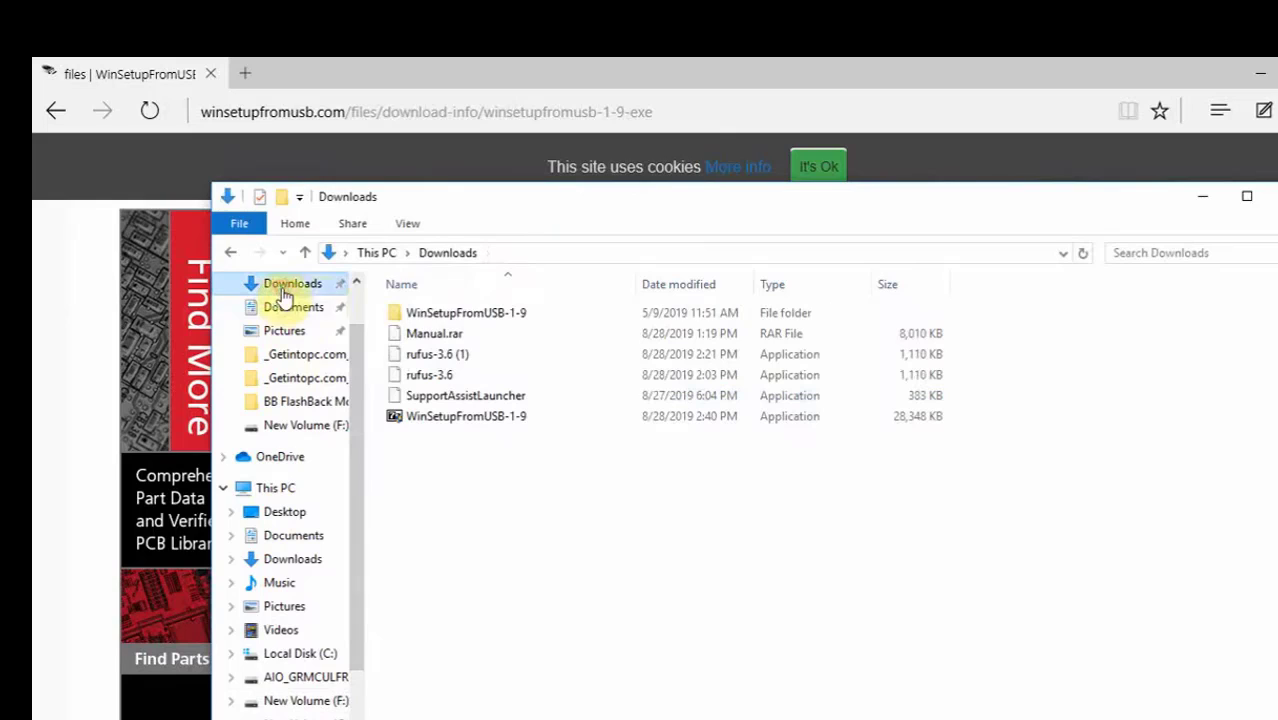
click(444, 314)
double_click(442, 314)
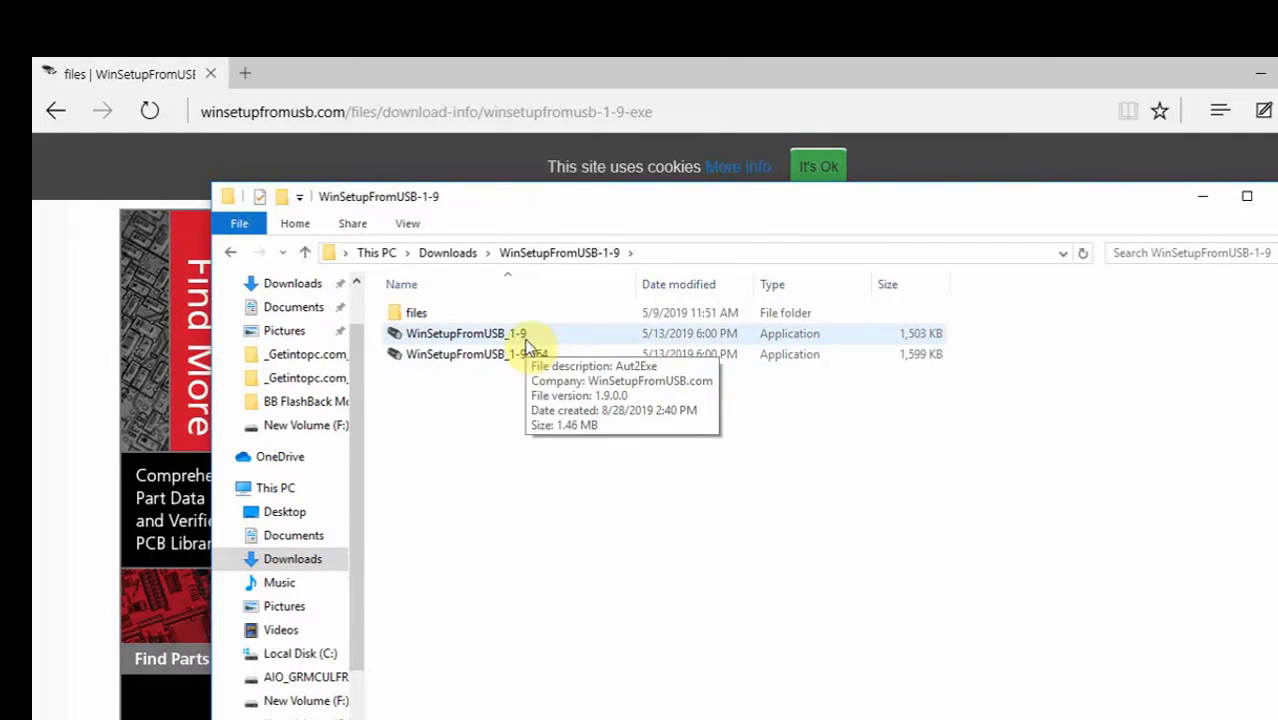
double_click(586, 335)
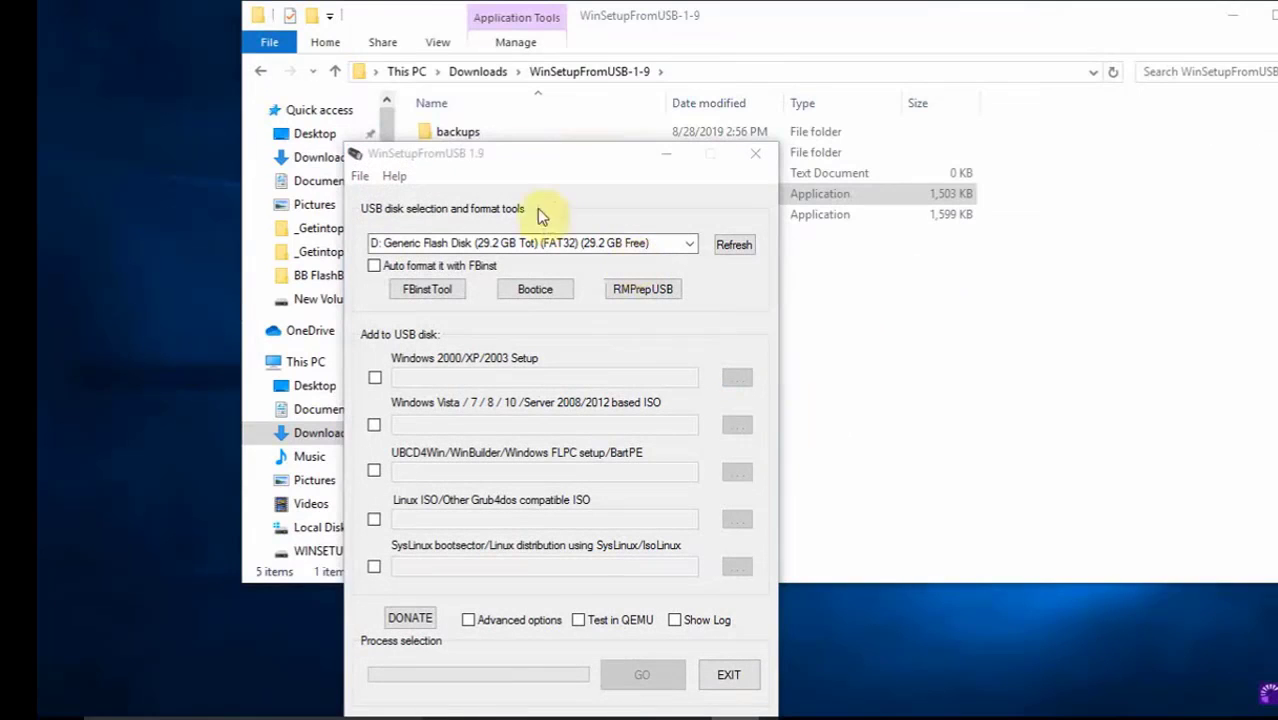
Step: Enable automatic FBinst formatting as FAT32 for the D: Generic Flash Disk
drag(571, 164, 661, 73)
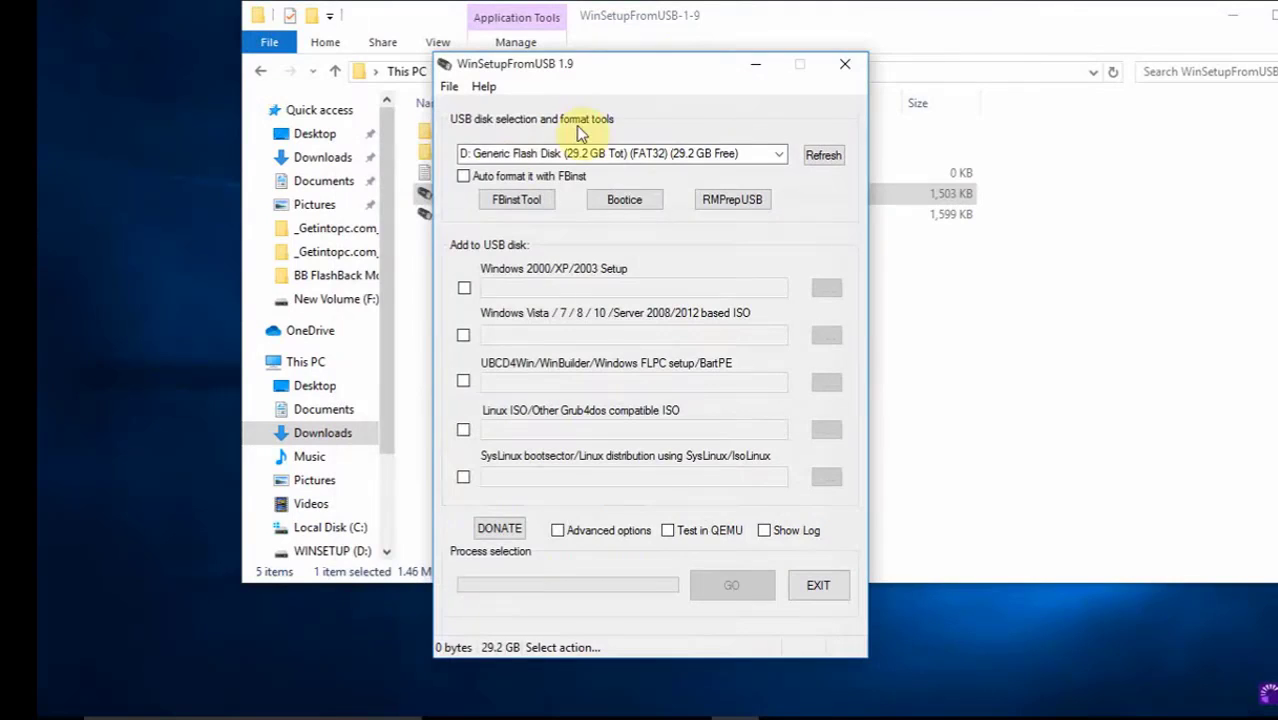
click(465, 177)
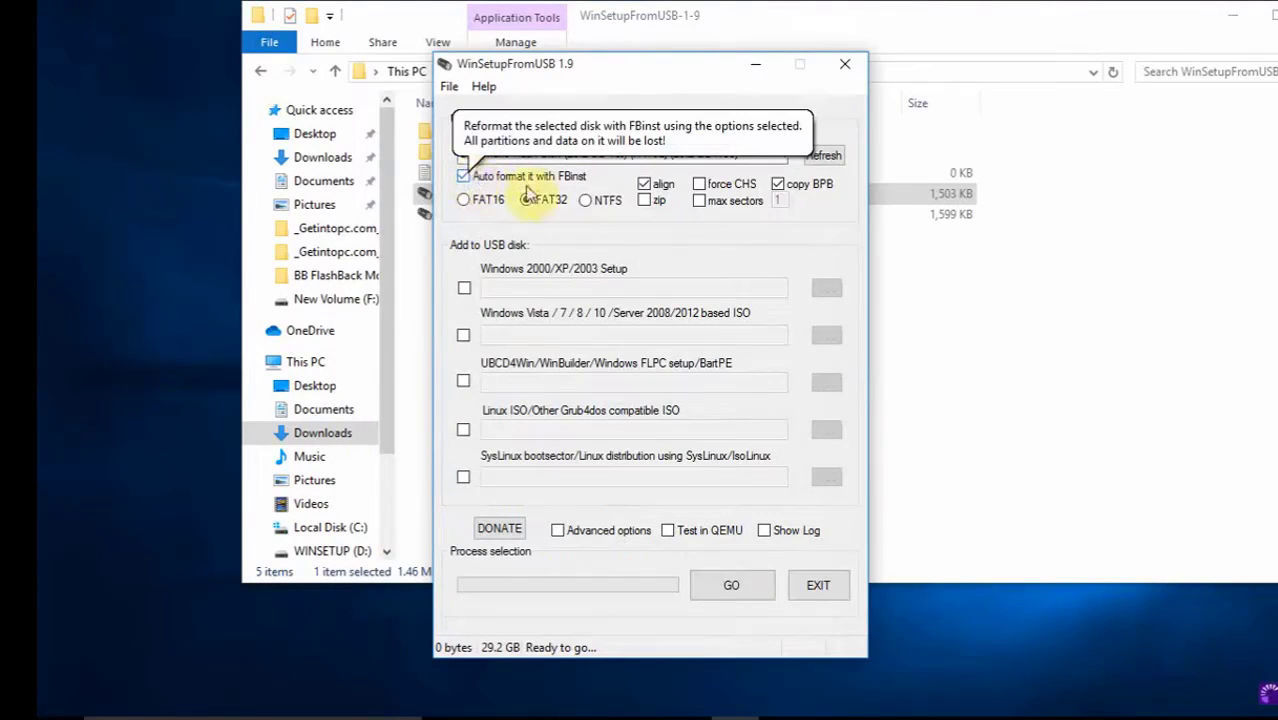
click(469, 337)
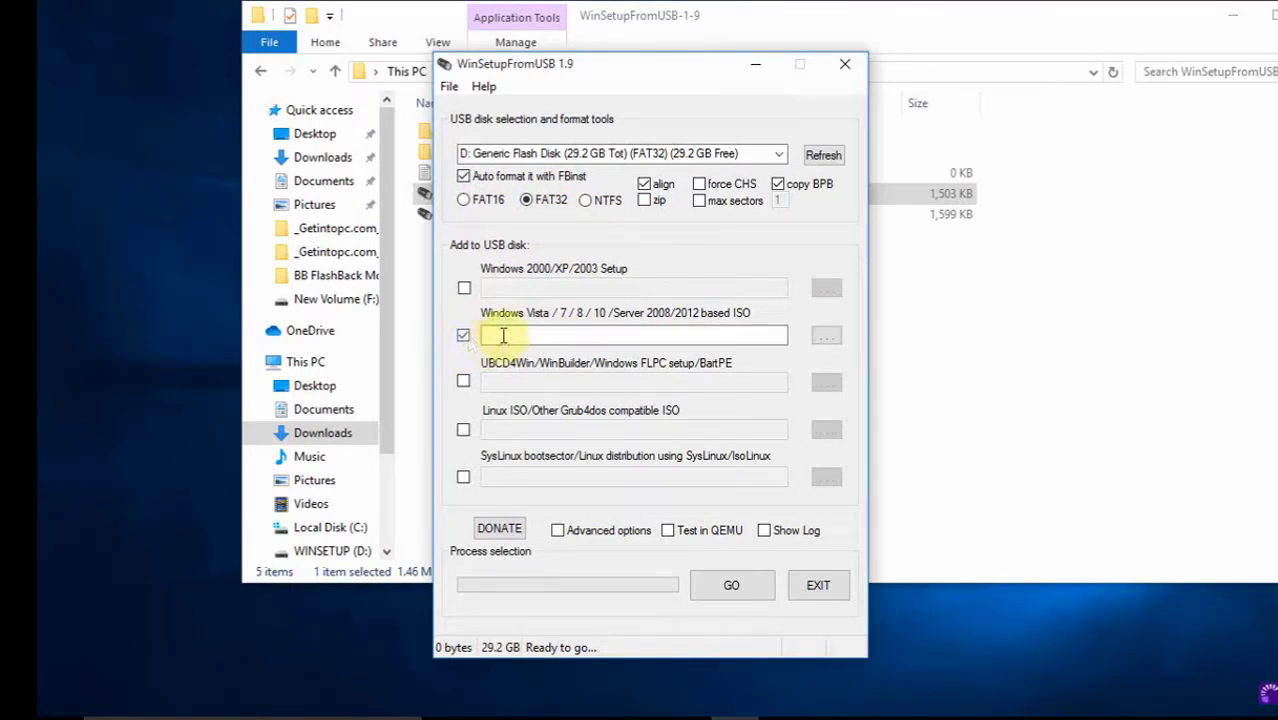
click(463, 336)
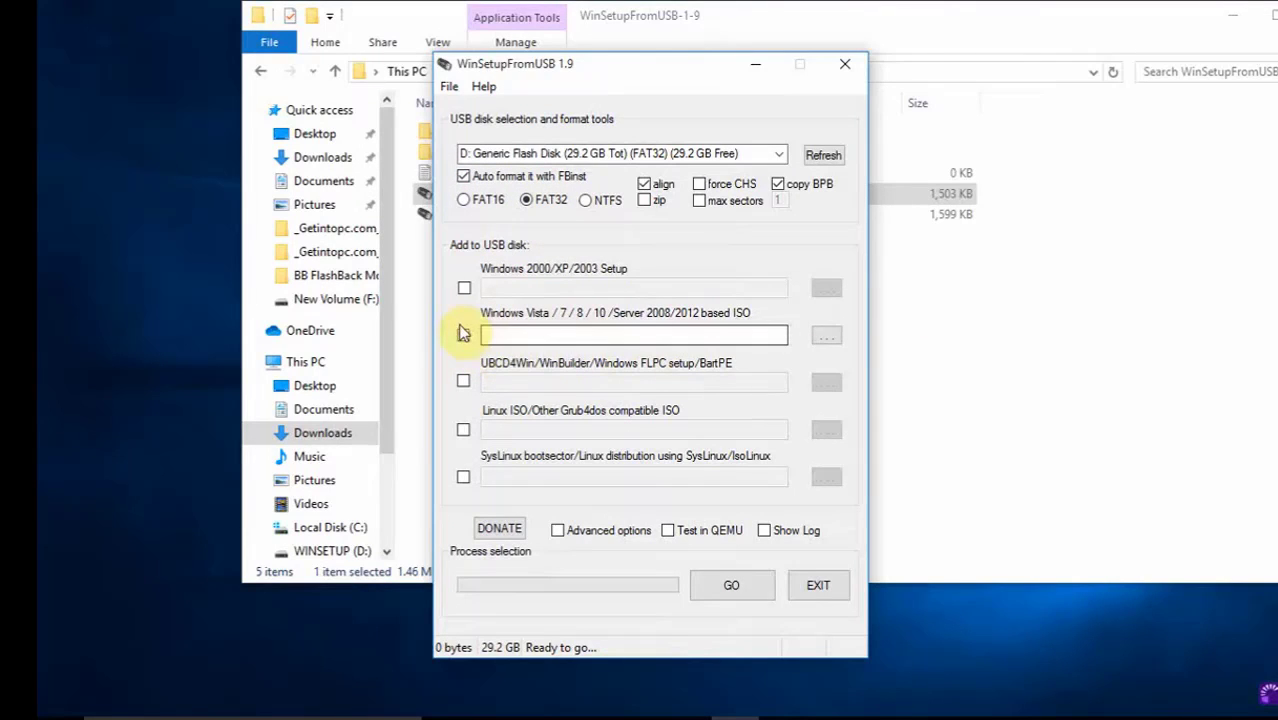
click(462, 334)
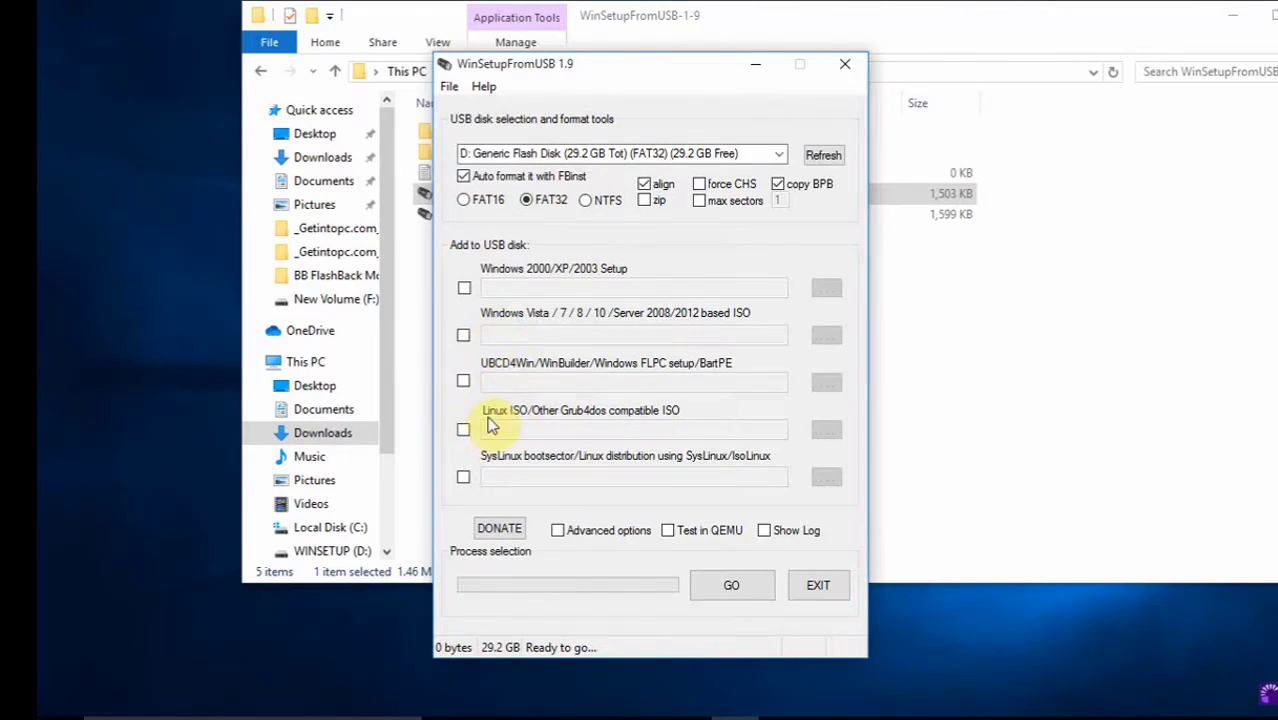
Step: Add Hiren's.BootCD.15.0 from New Volume (F:) as the Linux/Grub4dos compatible ISO, accepting Hiren's.BootCD.15.0 as its boot menu name
click(463, 431)
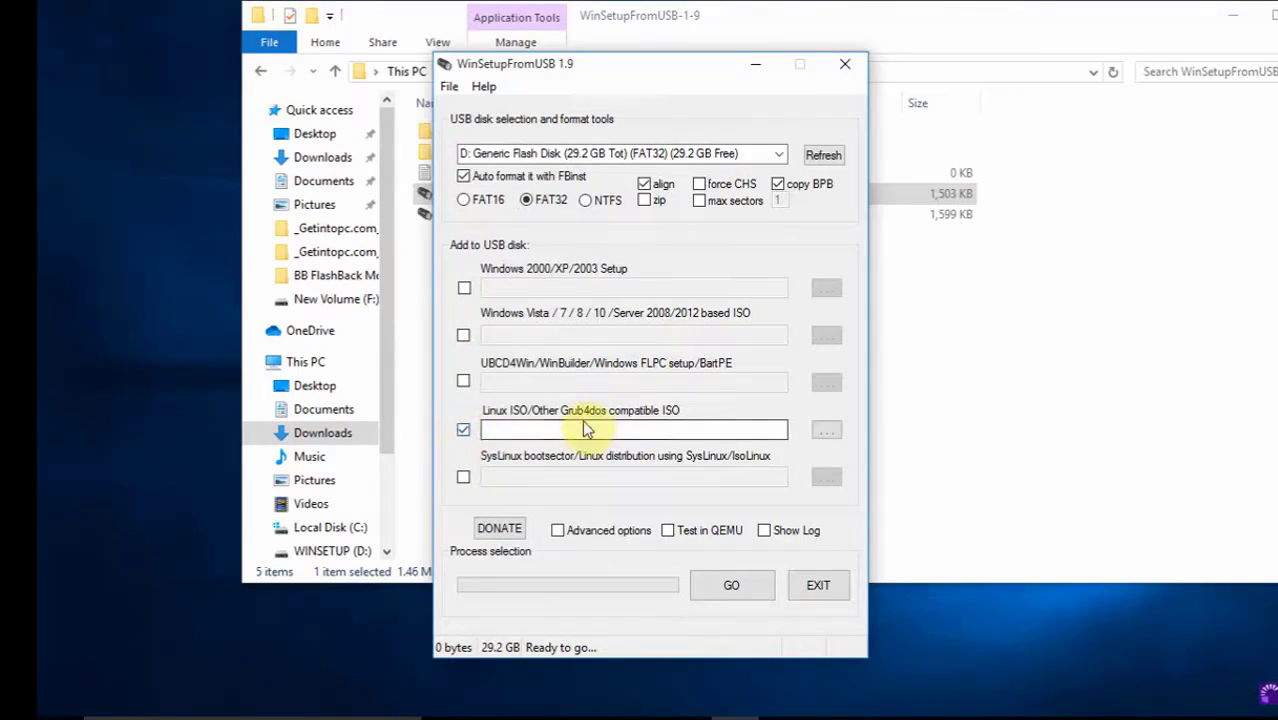
click(826, 430)
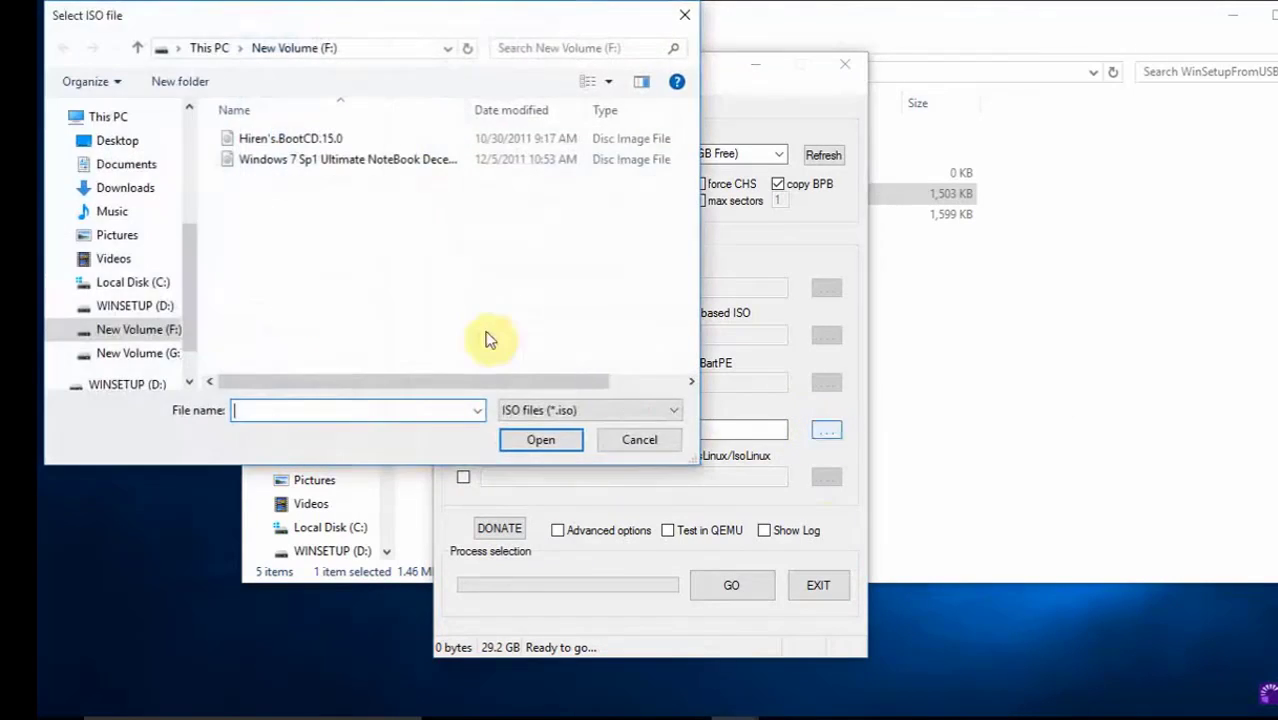
click(336, 140)
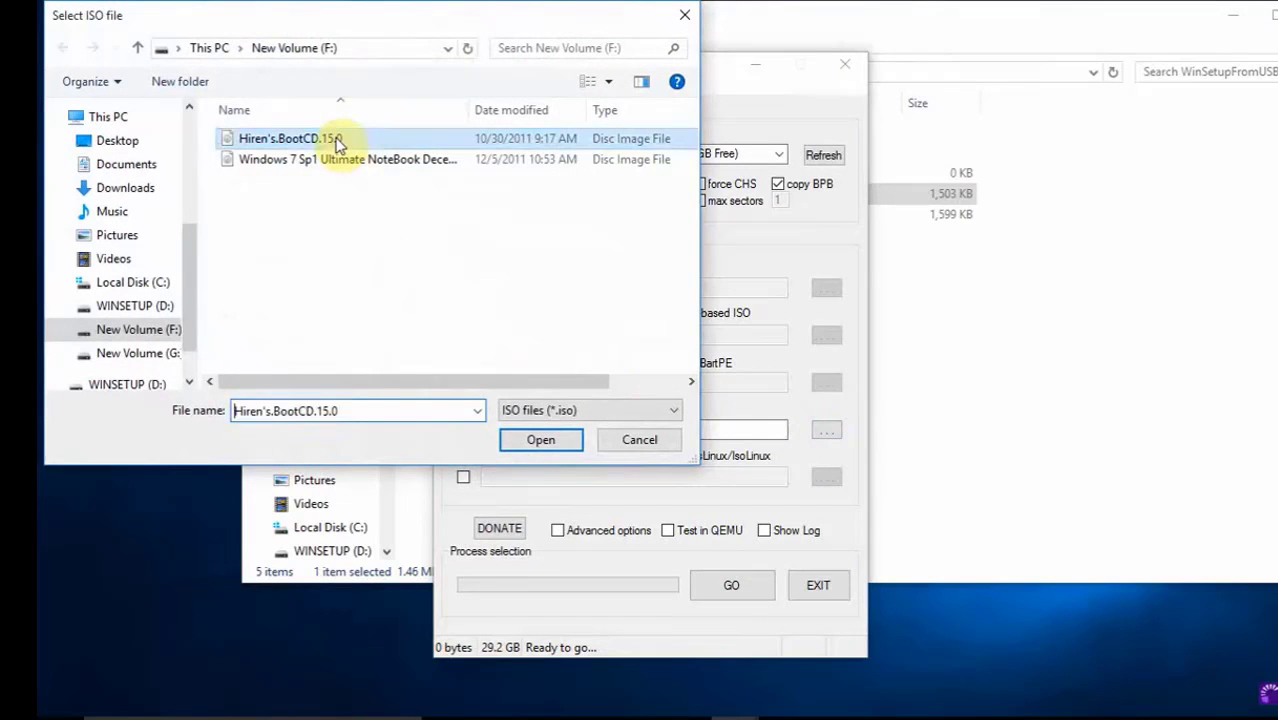
click(520, 446)
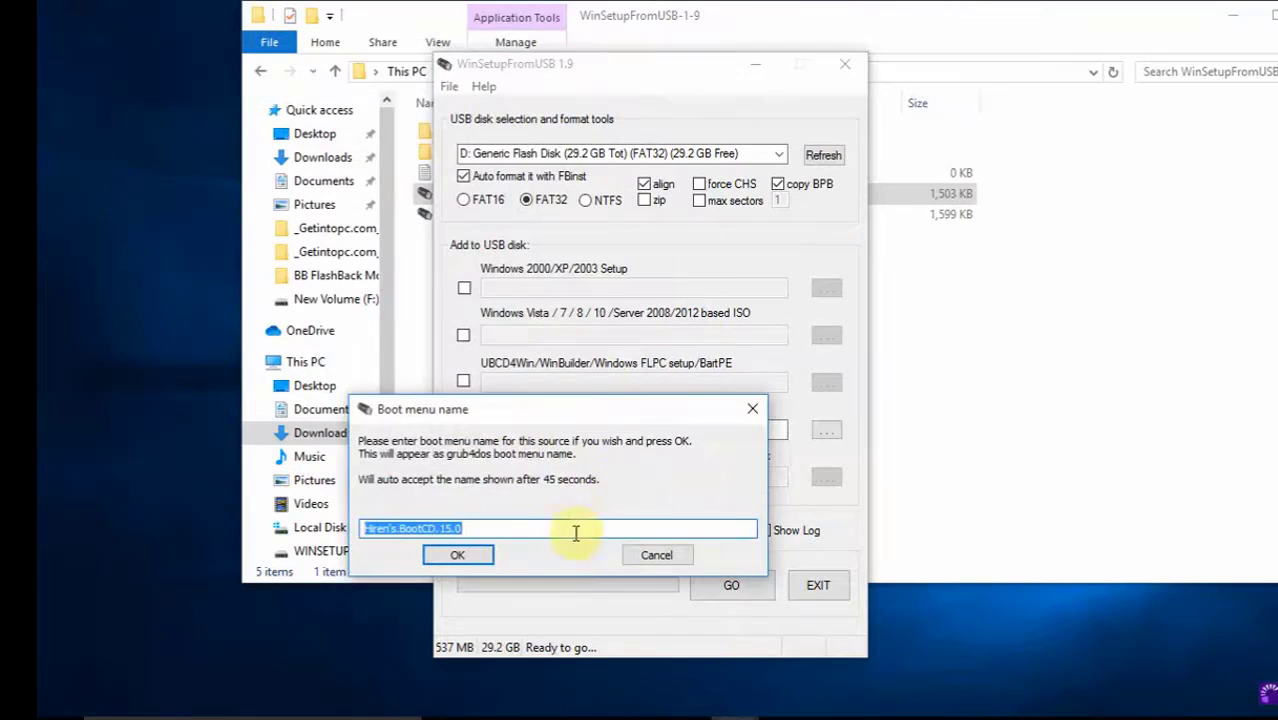
click(486, 556)
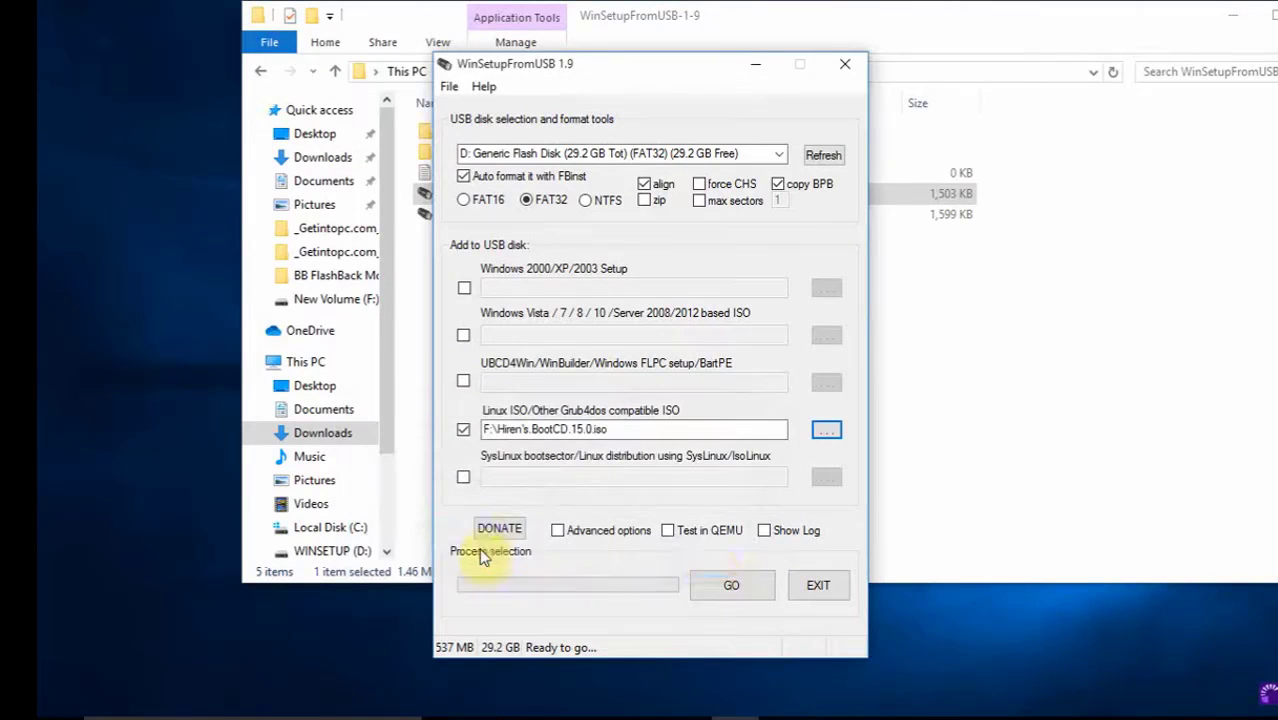
Step: Format the flash disk and write the Hiren's BootCD source to it, accepting both data erasure warnings, and dismiss the completion message
click(714, 580)
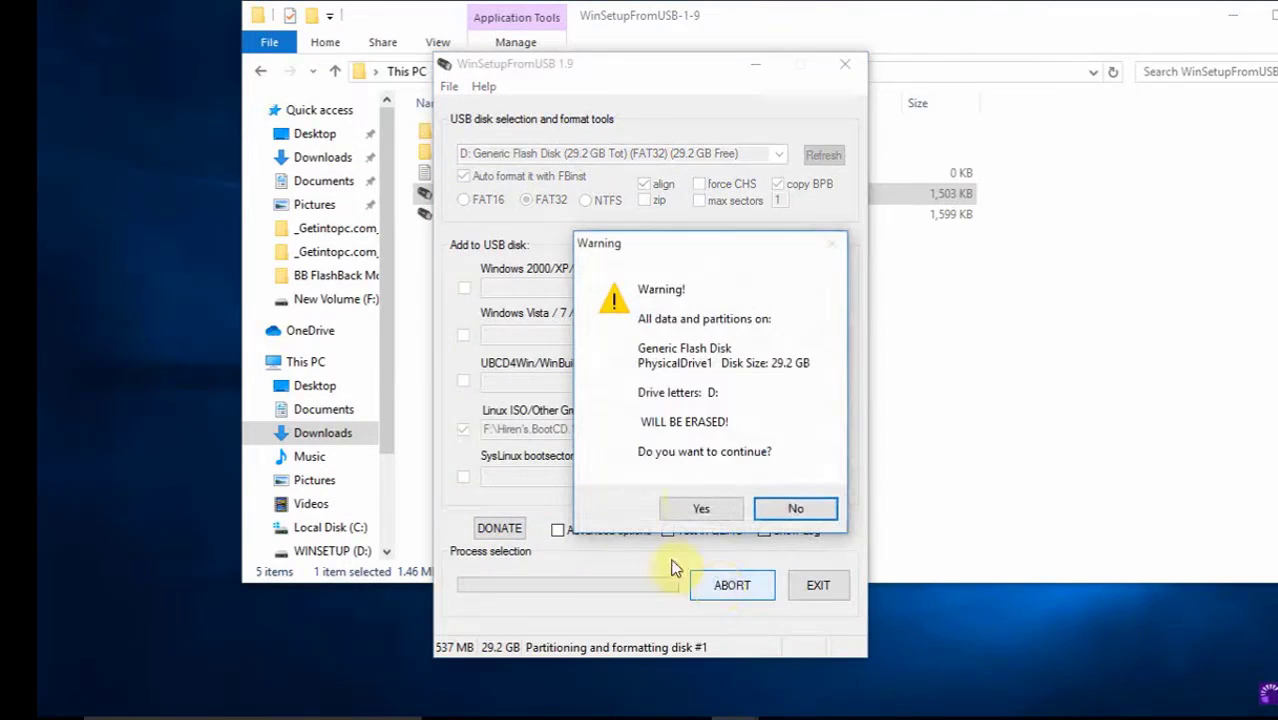
click(688, 509)
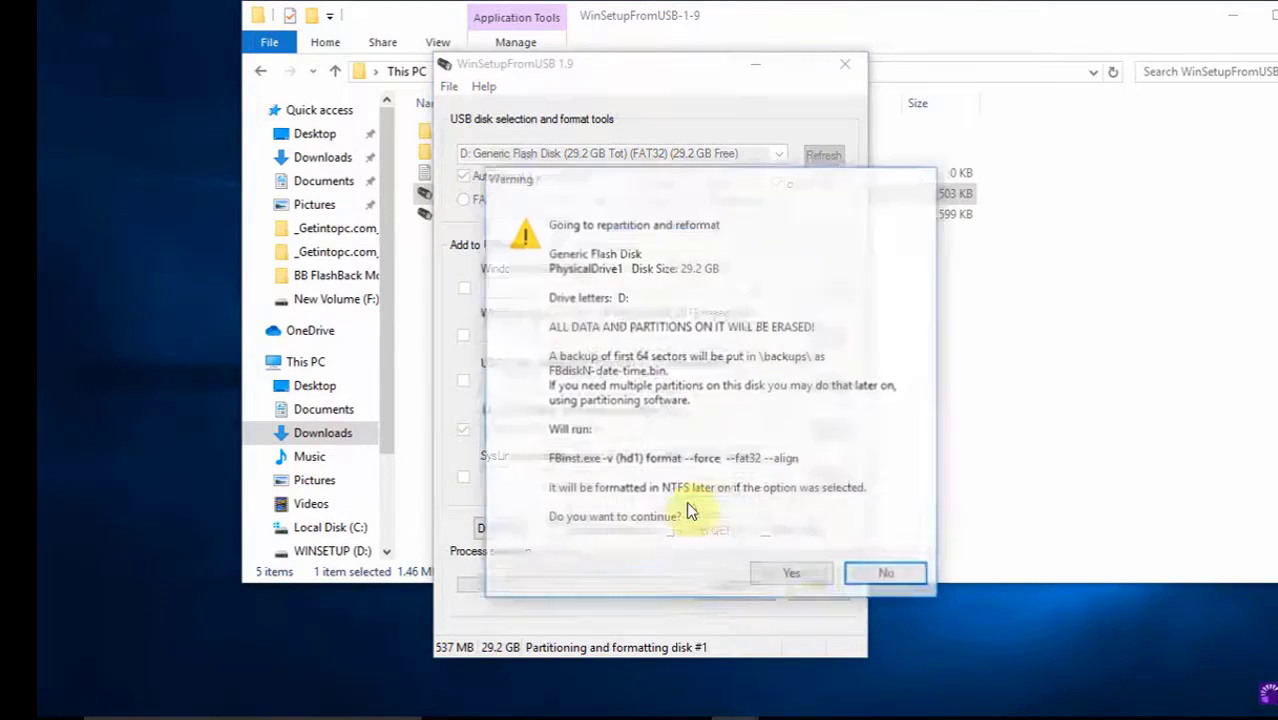
click(794, 580)
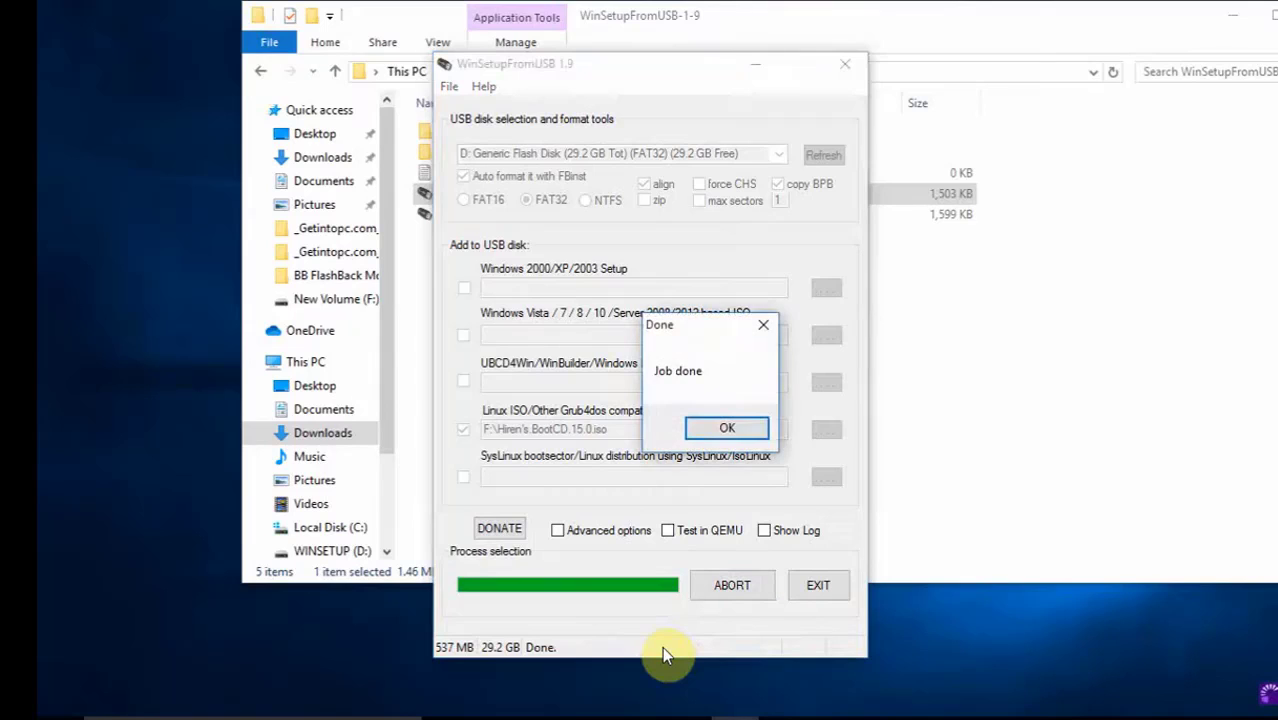
click(727, 426)
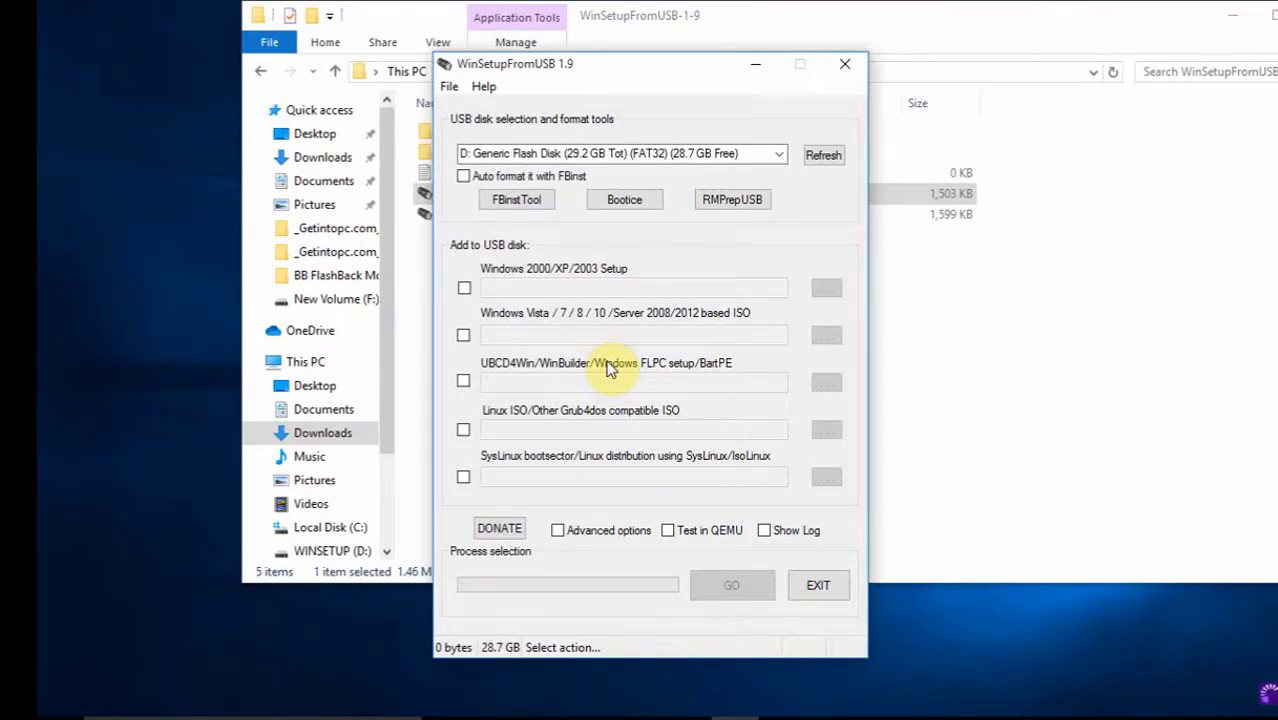
Step: Add the Windows 7 Sp1 Ultimate NoteBook December 2011(x32x64) ISO as the Windows Vista/7/8/10 source and start writing it to the flash disk
click(464, 336)
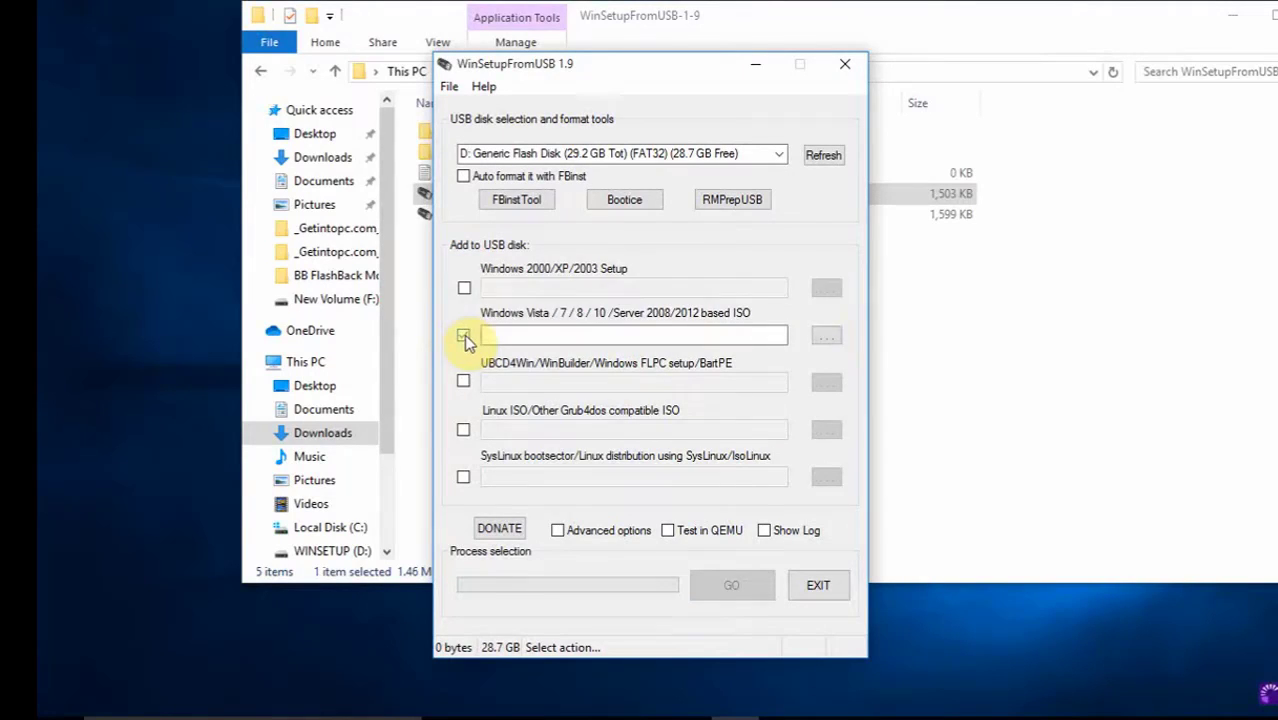
click(828, 337)
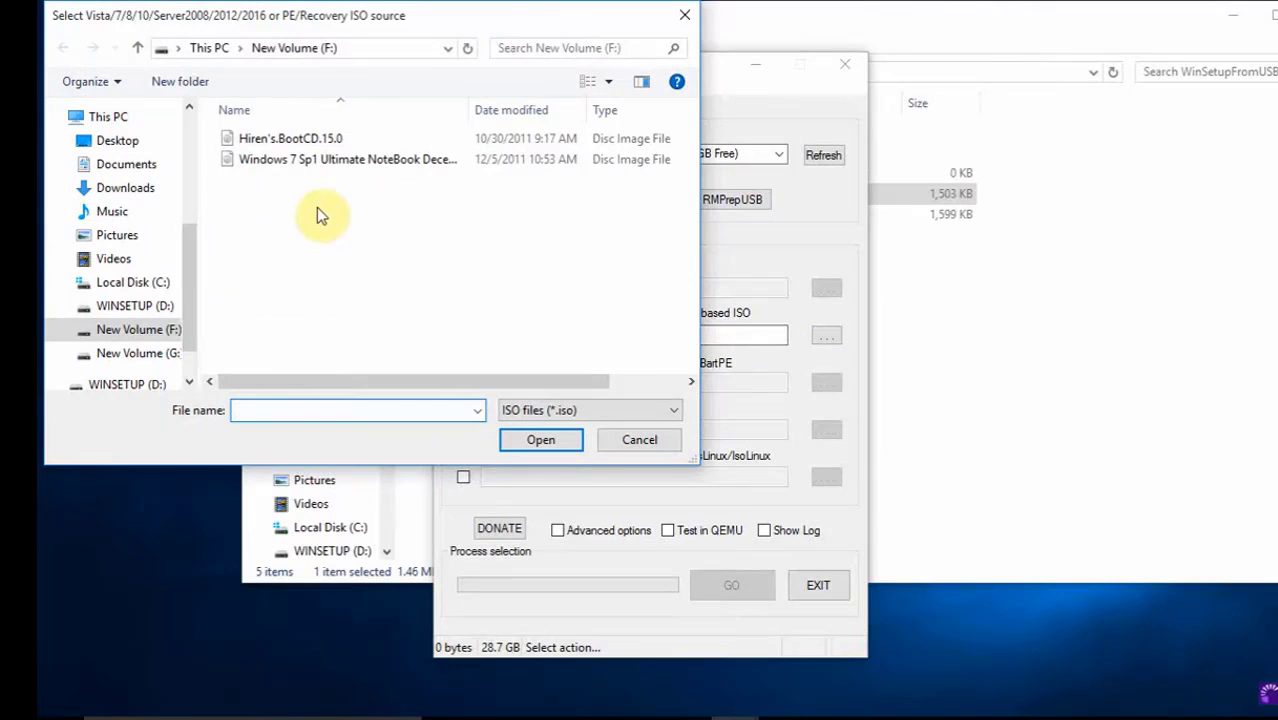
click(360, 162)
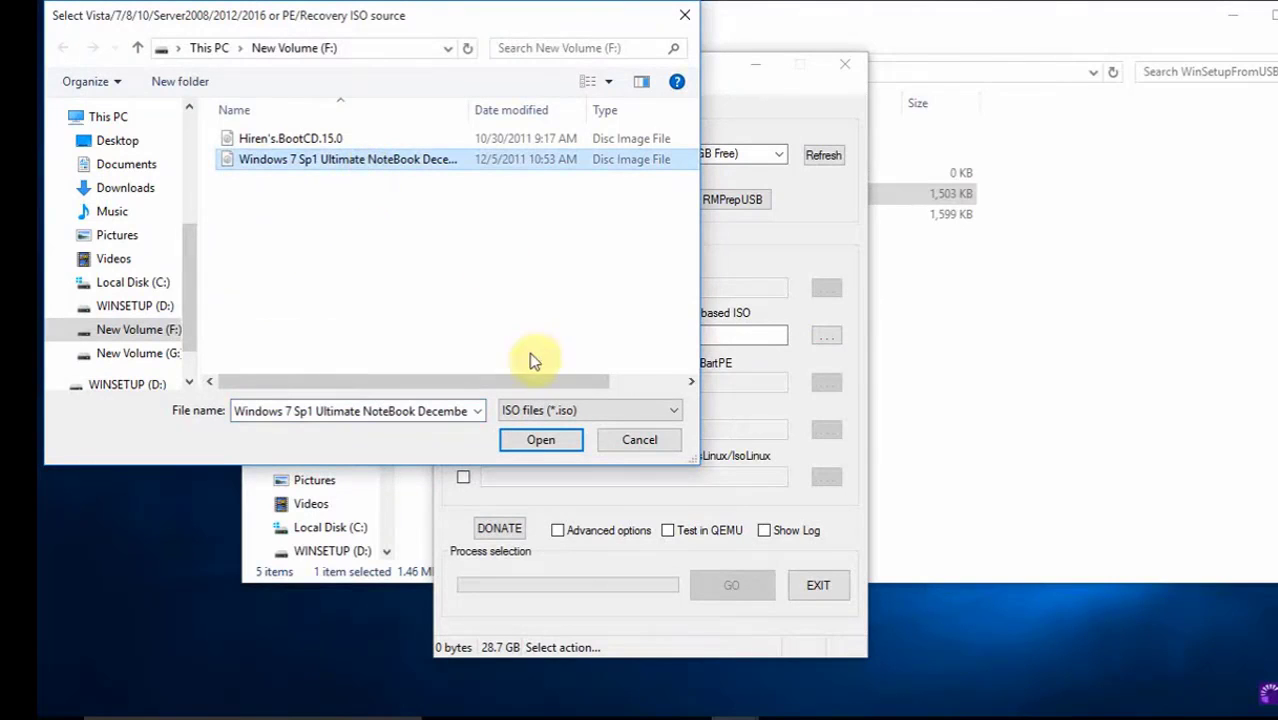
click(540, 440)
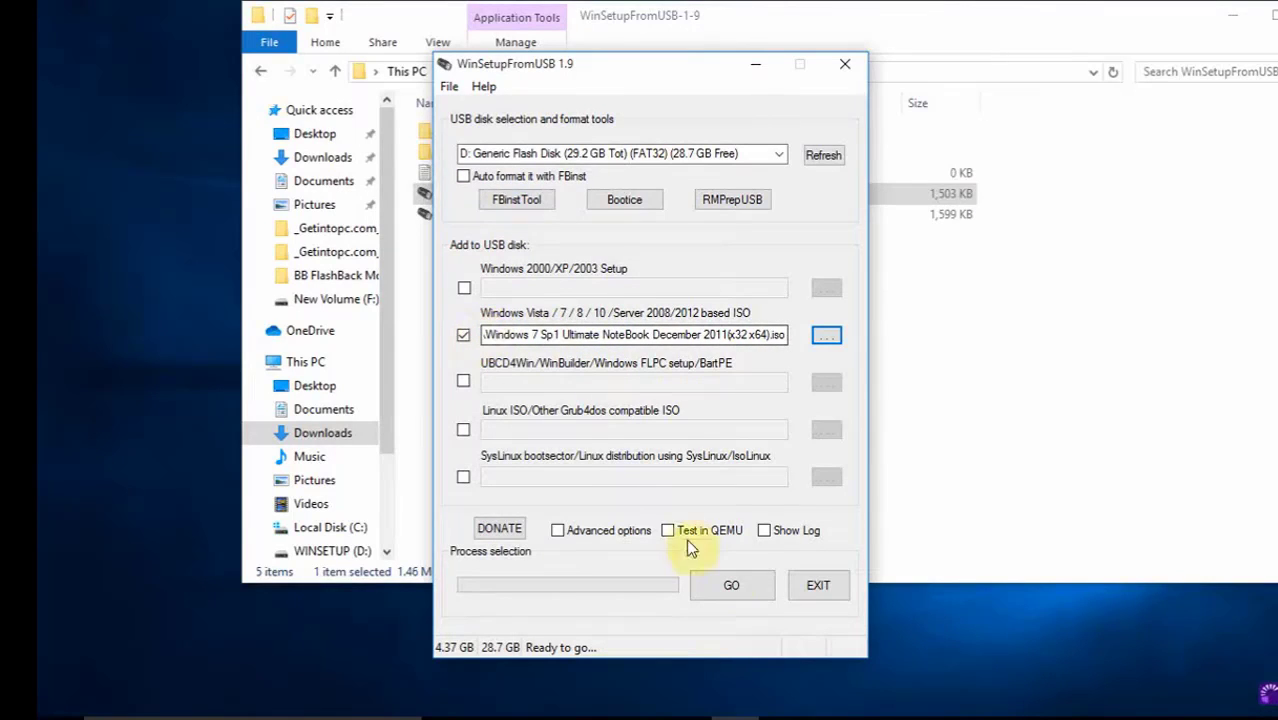
click(735, 586)
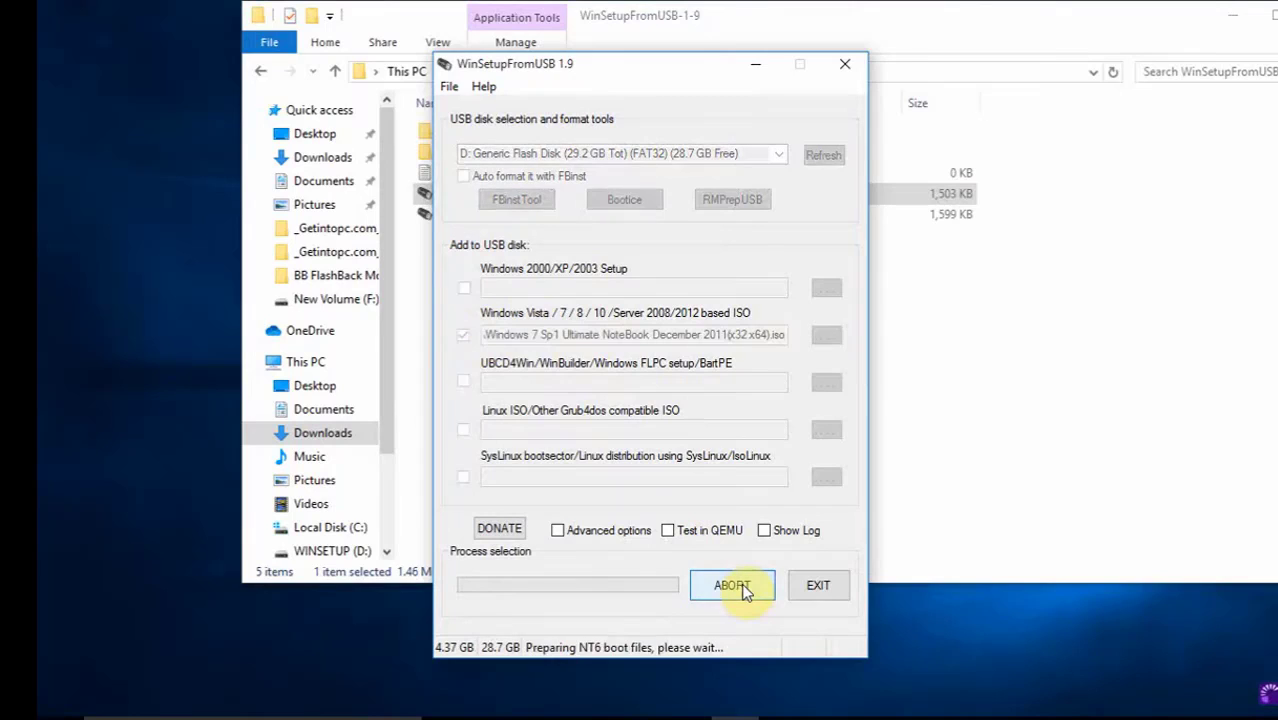